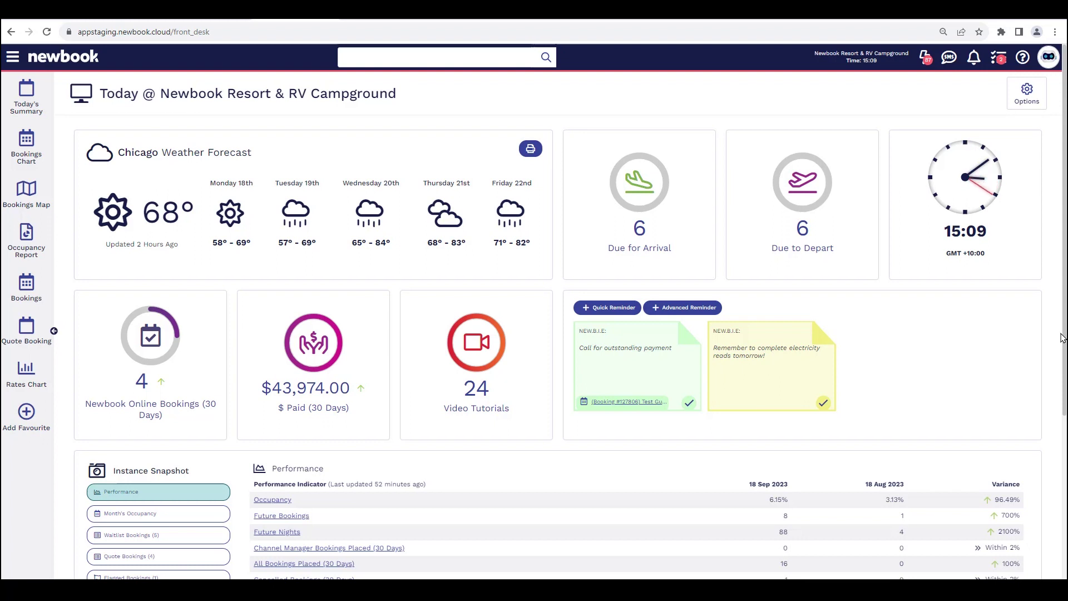
Find and open the Transaction Flow Report.
click(13, 57)
click(93, 85)
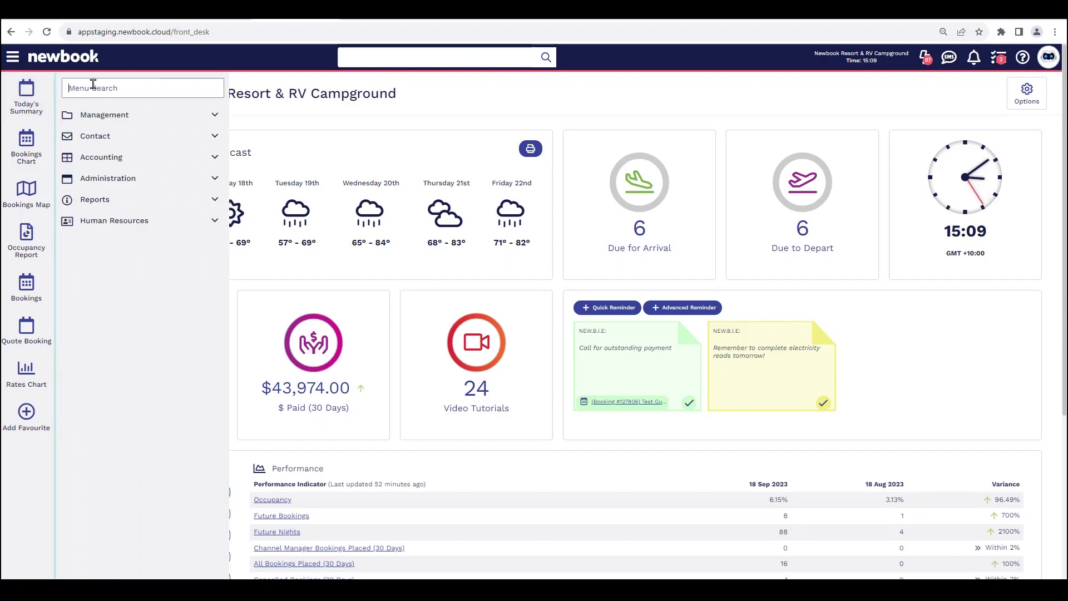
text(transaction flow report)
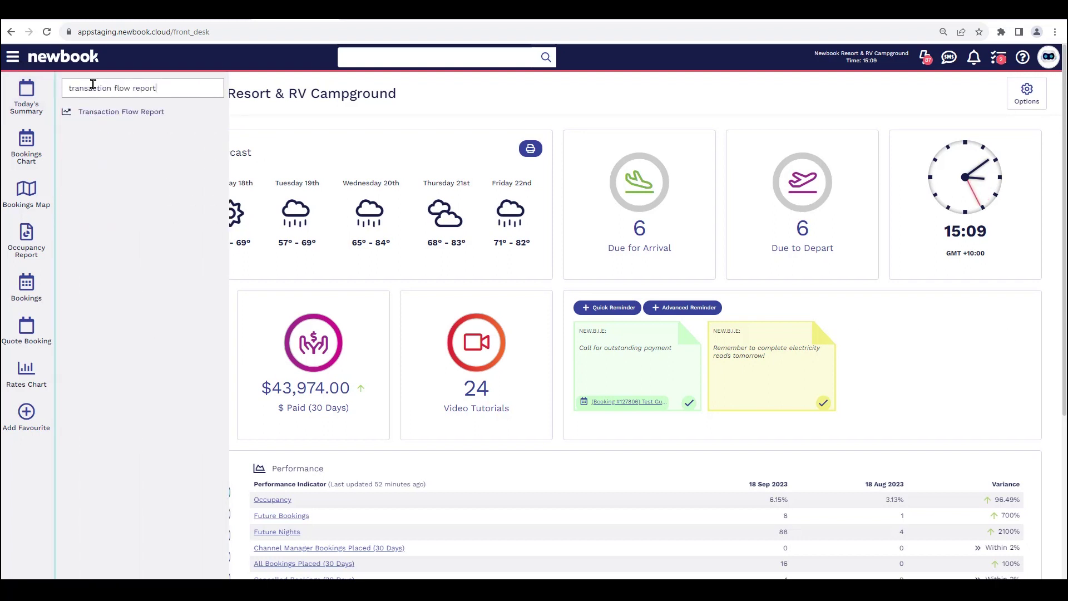
click(101, 113)
drag(100, 103, 282, 95)
click(282, 96)
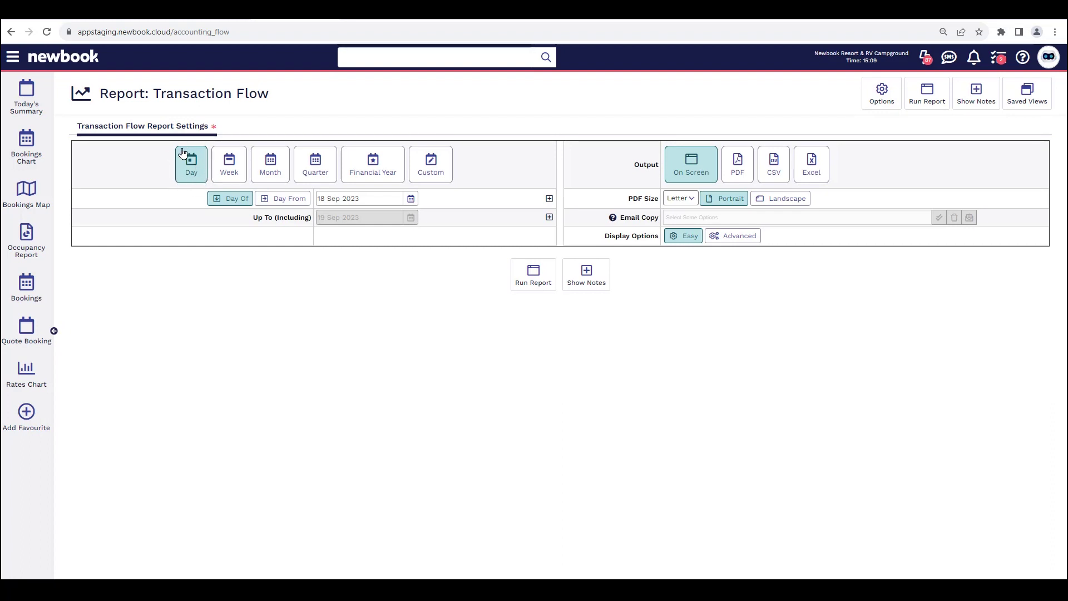
Run the report on screen for the day of 18 Sep 2023.
double_click(651, 170)
click(656, 172)
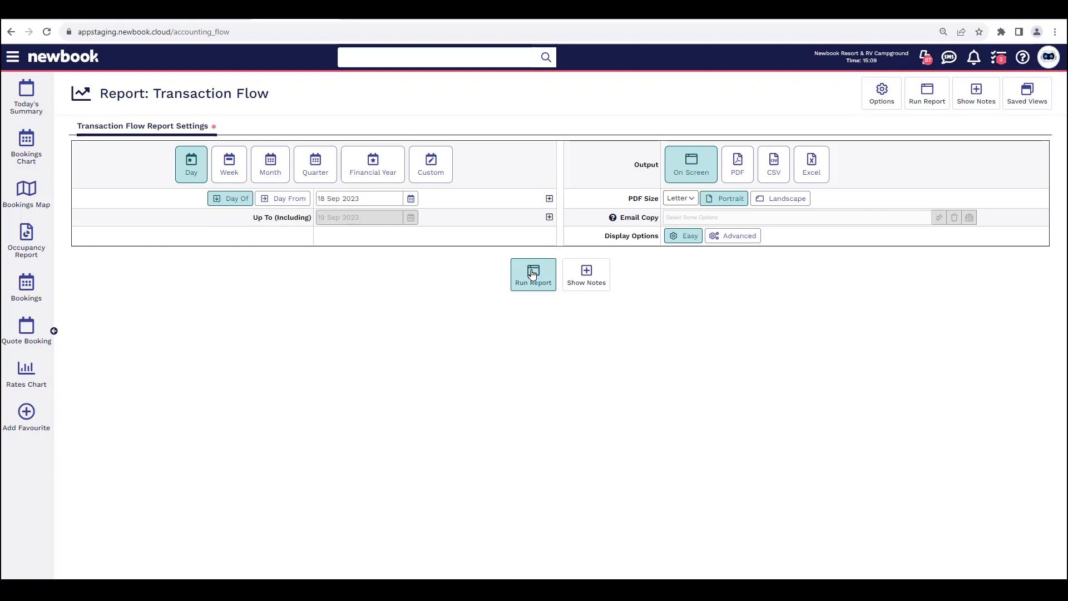
click(537, 281)
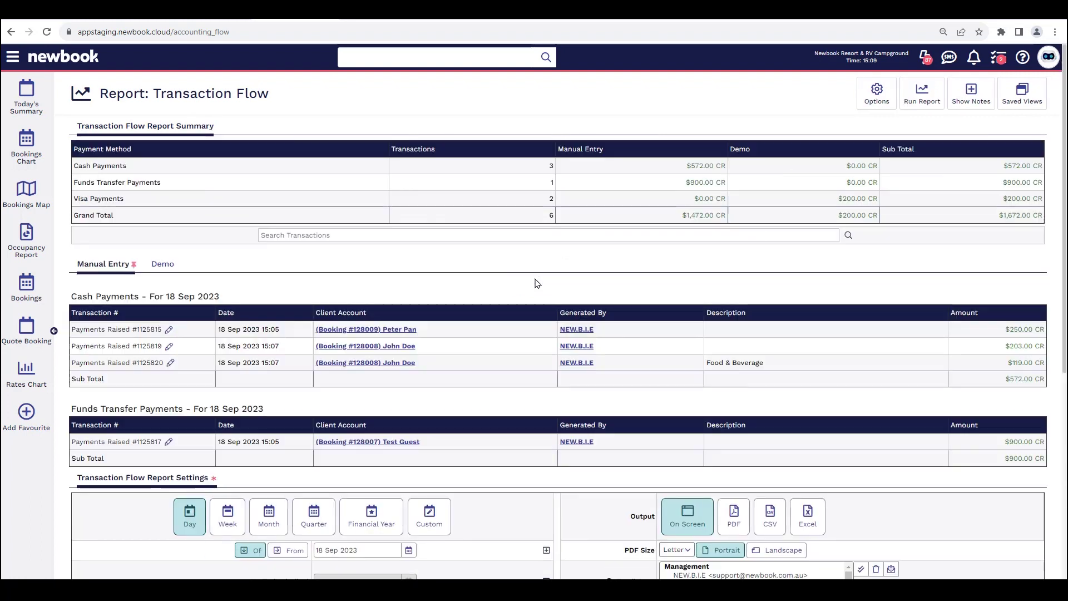
Examine the report summary's payment methods and its Manual Entry column for cash and funds transfer payments.
drag(217, 125, 77, 125)
click(105, 124)
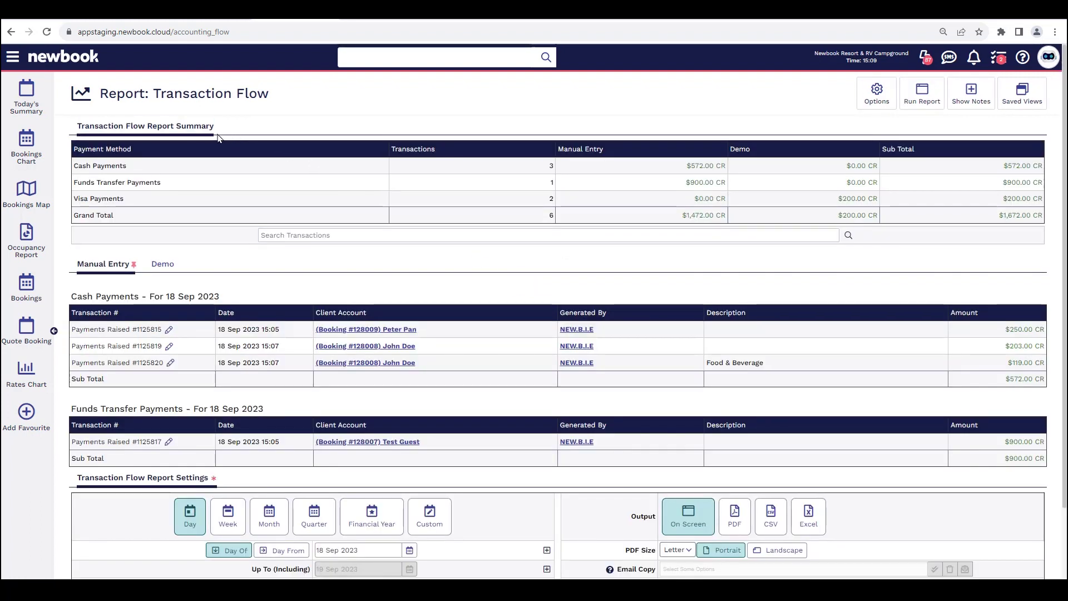
drag(74, 151, 132, 199)
click(133, 200)
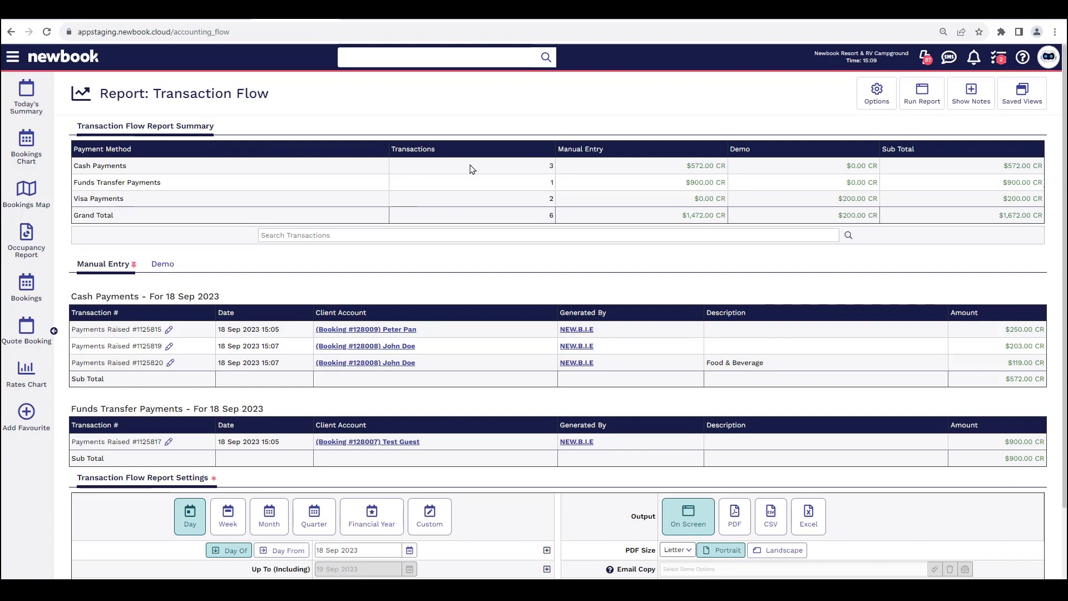
drag(557, 150, 607, 148)
click(588, 149)
click(606, 148)
drag(127, 166, 79, 166)
drag(160, 184, 86, 184)
click(185, 186)
Review the Demo gateway column for Visa payments and the Sub Total column in the report summary.
drag(730, 152, 772, 153)
click(772, 153)
drag(835, 199, 872, 199)
drag(130, 199, 76, 199)
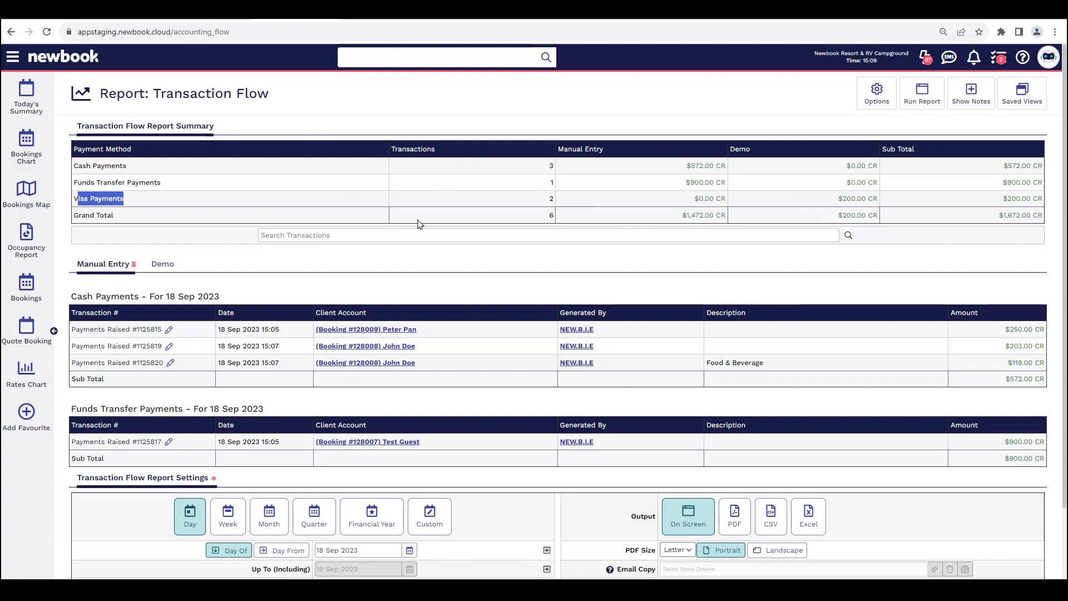
click(857, 196)
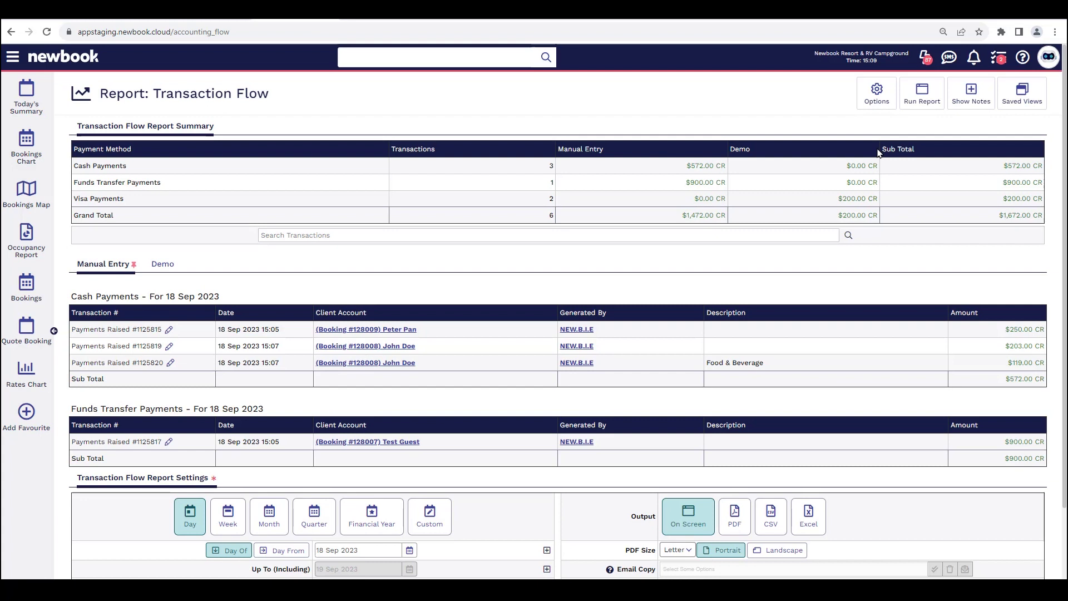
drag(1002, 166, 1028, 222)
click(1040, 225)
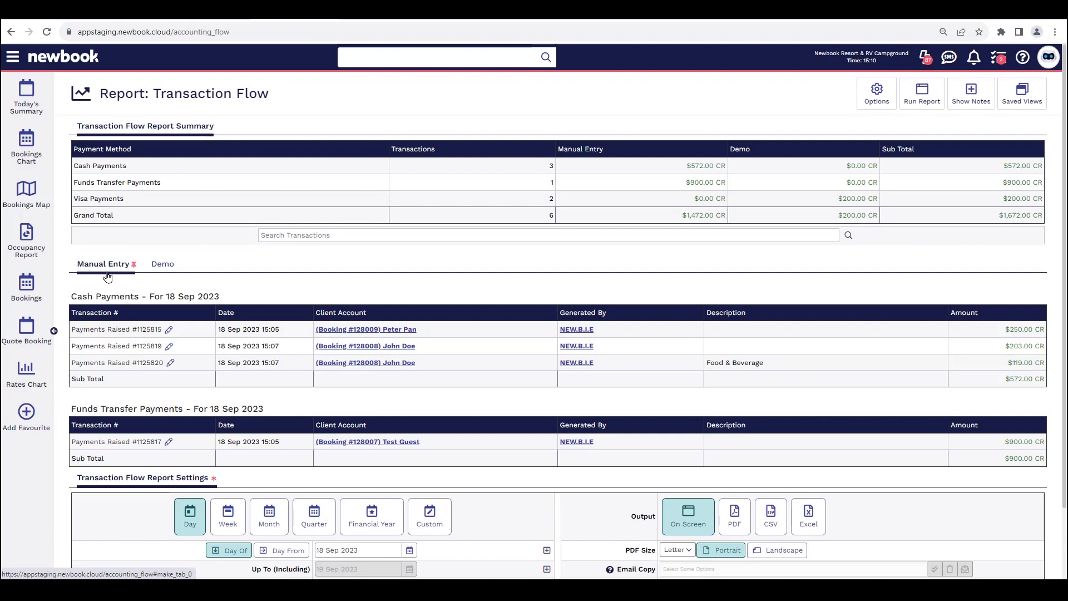
Examine the Manual Entry cash and funds transfer transactions, including their client accounts, amounts and sub total.
drag(72, 295, 226, 294)
click(225, 295)
drag(72, 330, 154, 346)
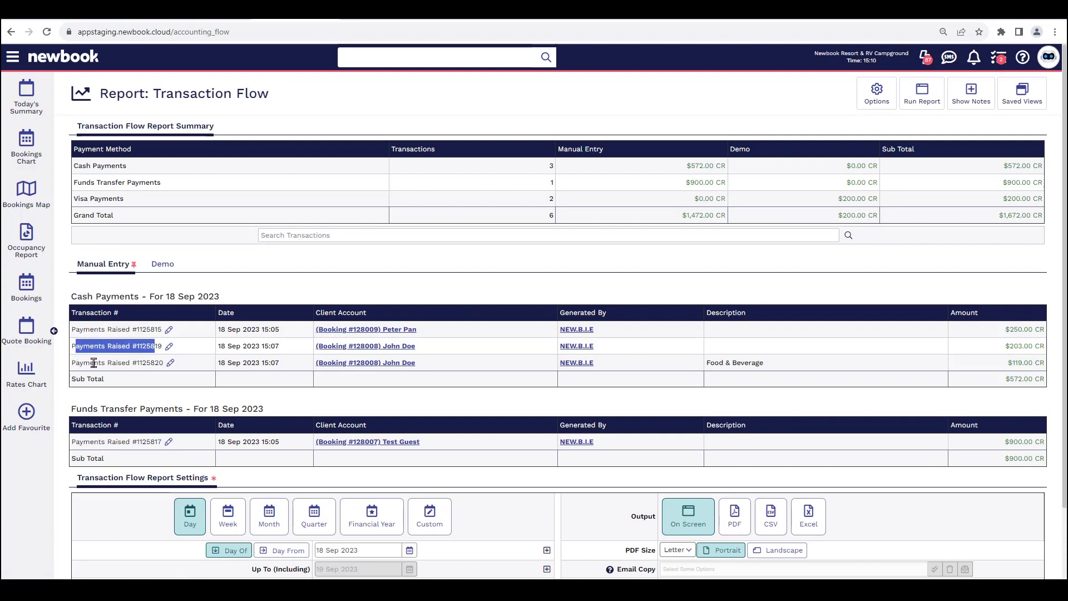
drag(78, 362, 138, 363)
drag(75, 409, 264, 409)
drag(80, 445, 151, 447)
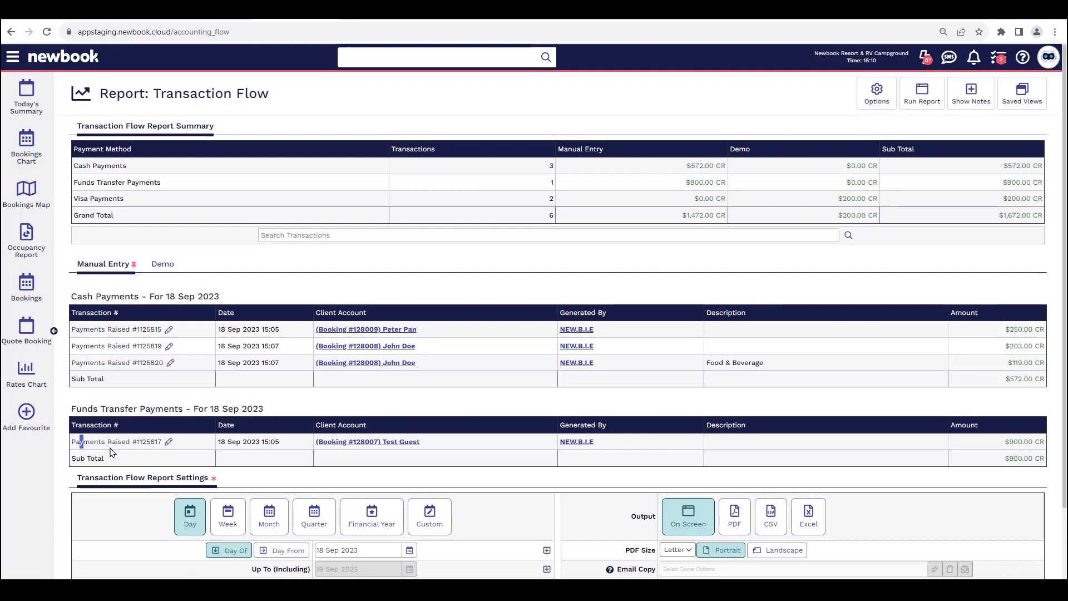
click(150, 448)
drag(421, 330, 318, 329)
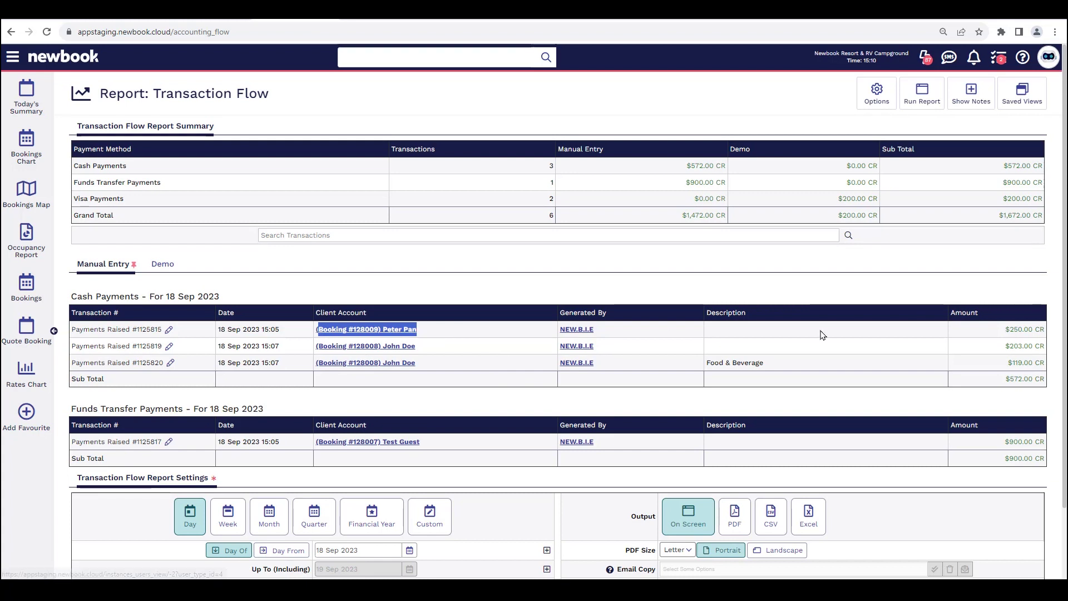
drag(1005, 330, 1037, 332)
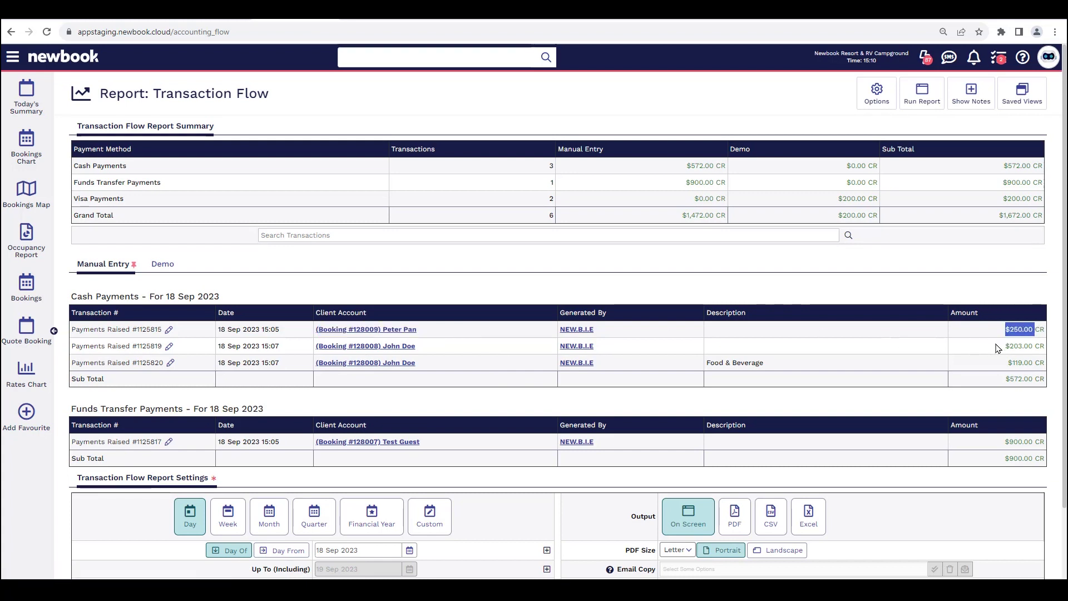
drag(1004, 379, 1039, 381)
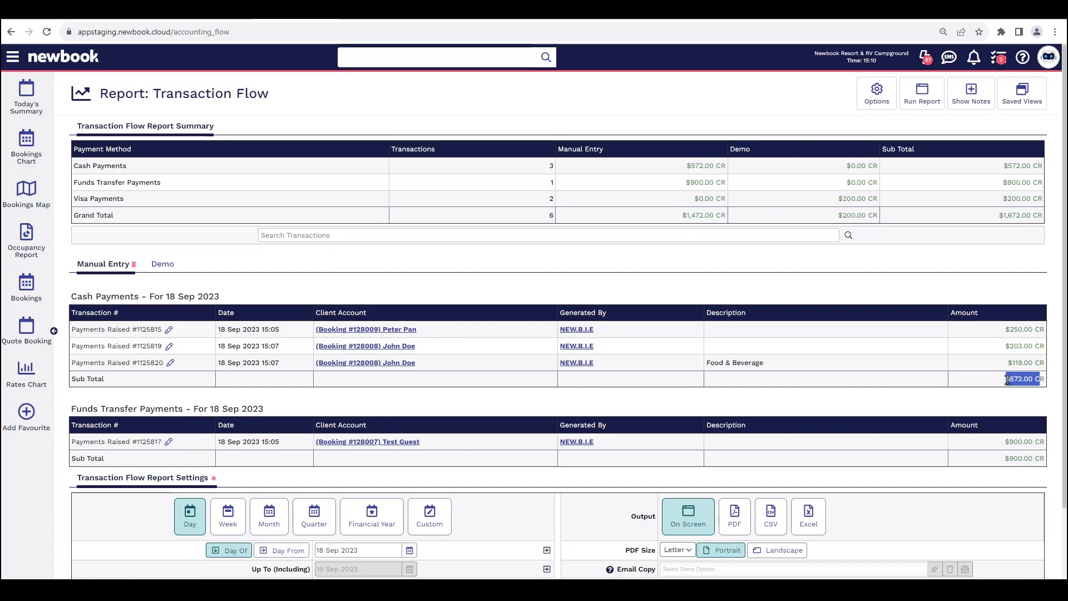
click(1006, 380)
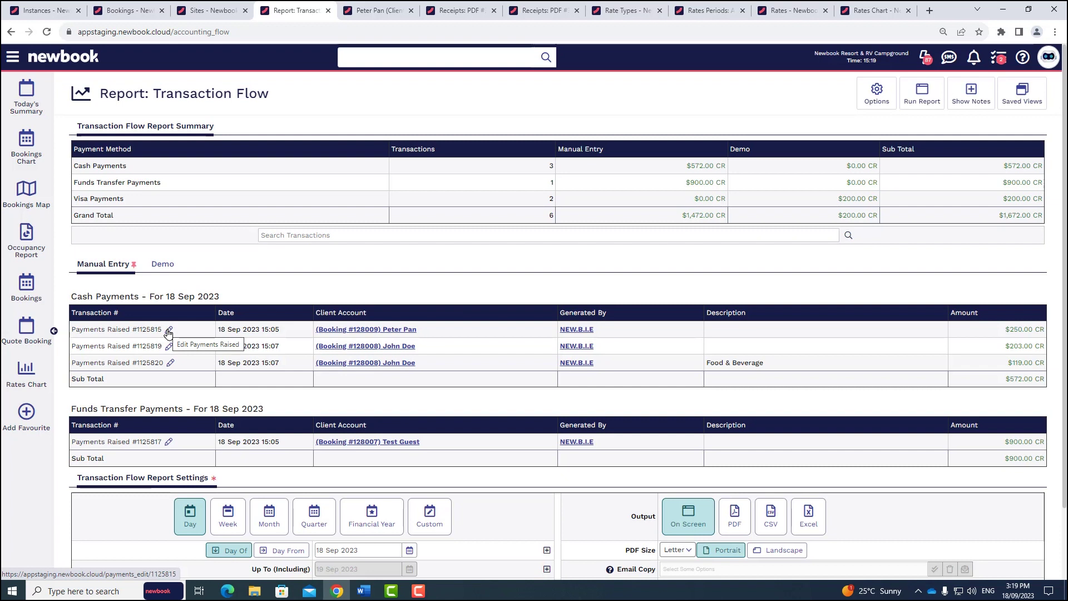
Set the first cash payment's amount to $300, save the changes and check the payment in the report.
click(168, 331)
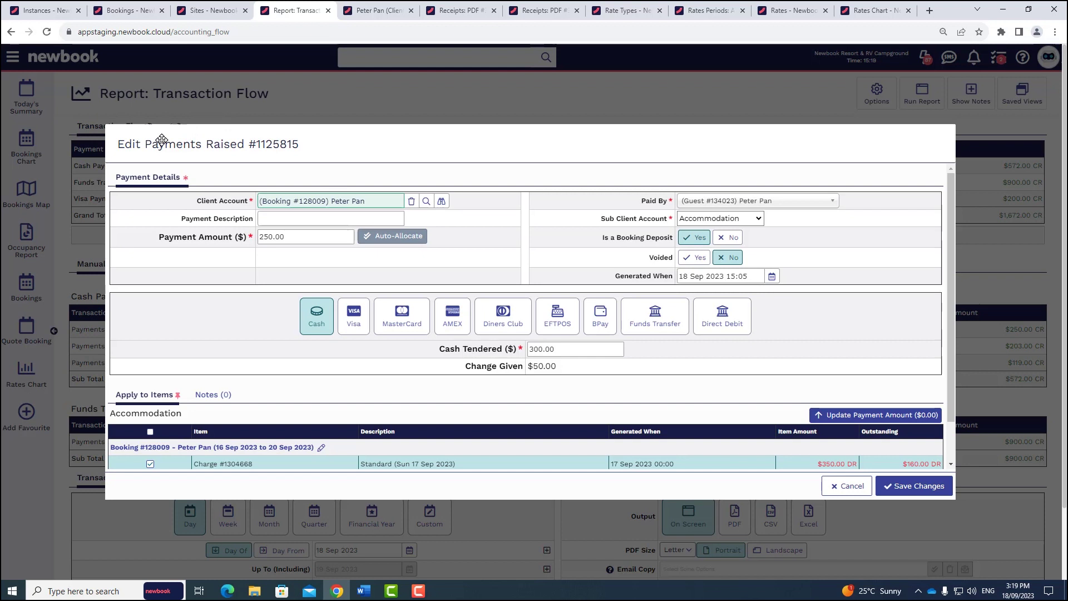
drag(149, 243, 239, 248)
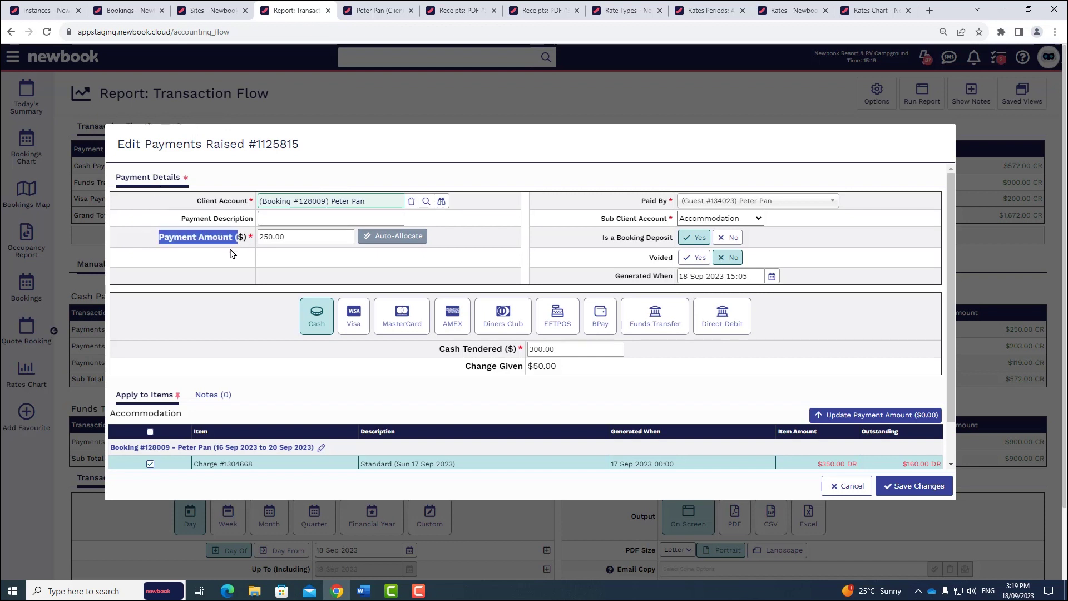
click(246, 243)
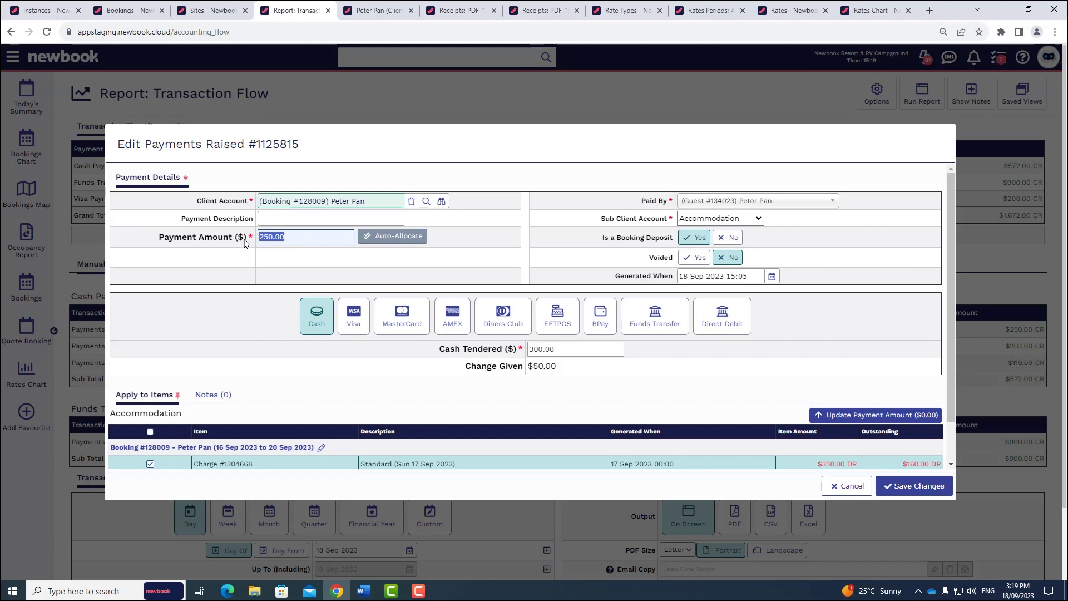
text(300)
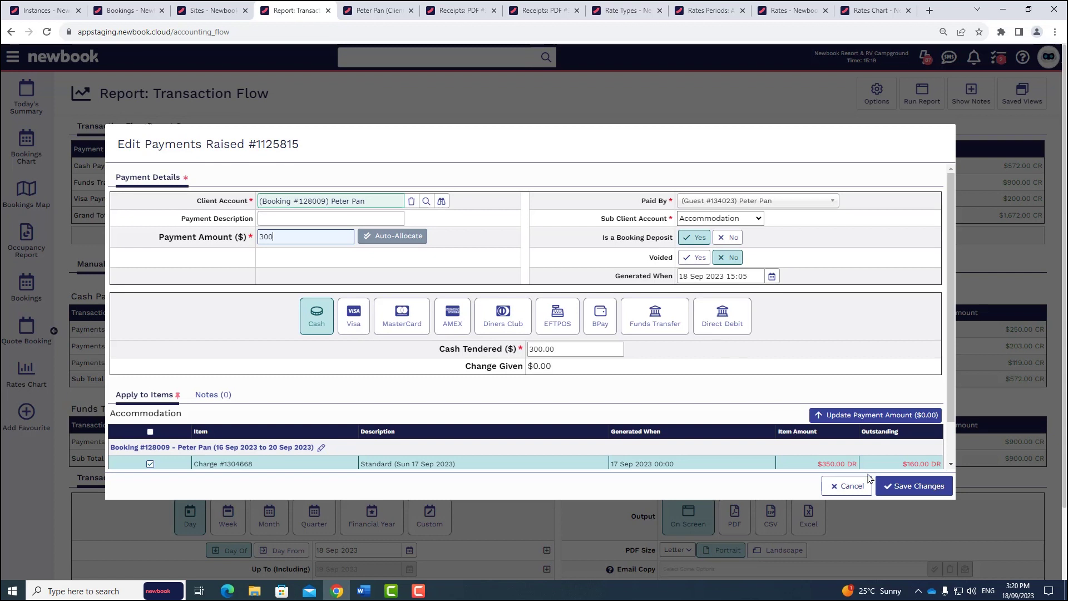
click(925, 490)
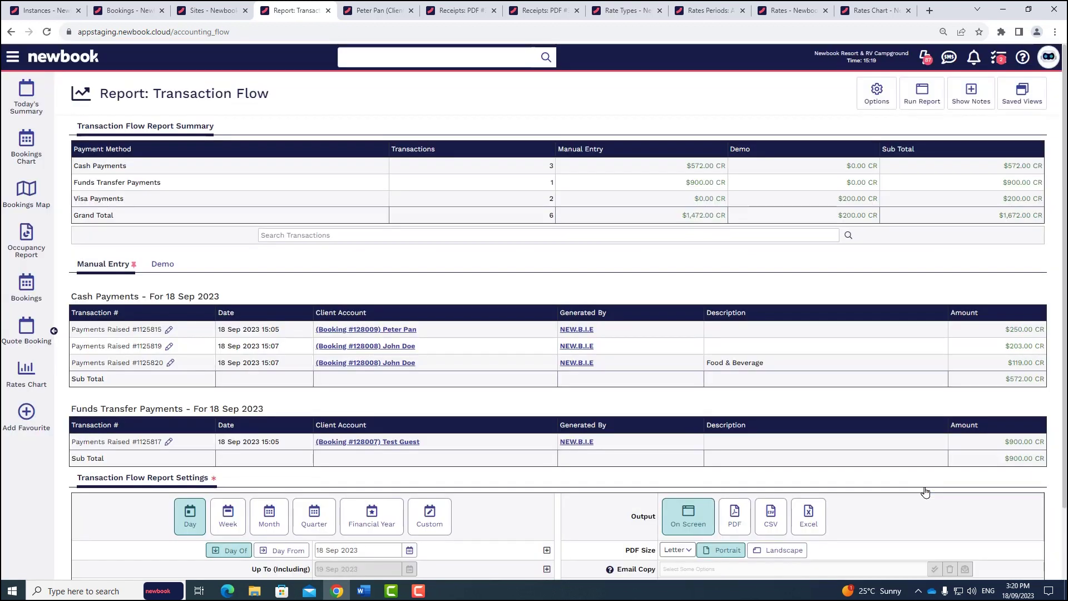
drag(1004, 330, 1042, 341)
click(988, 333)
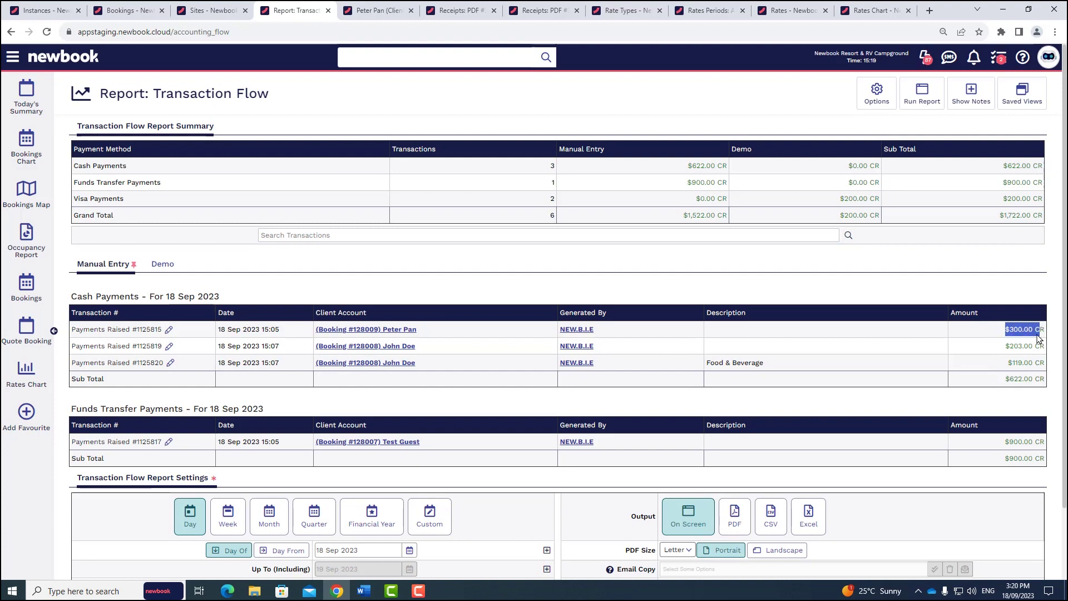
click(1037, 340)
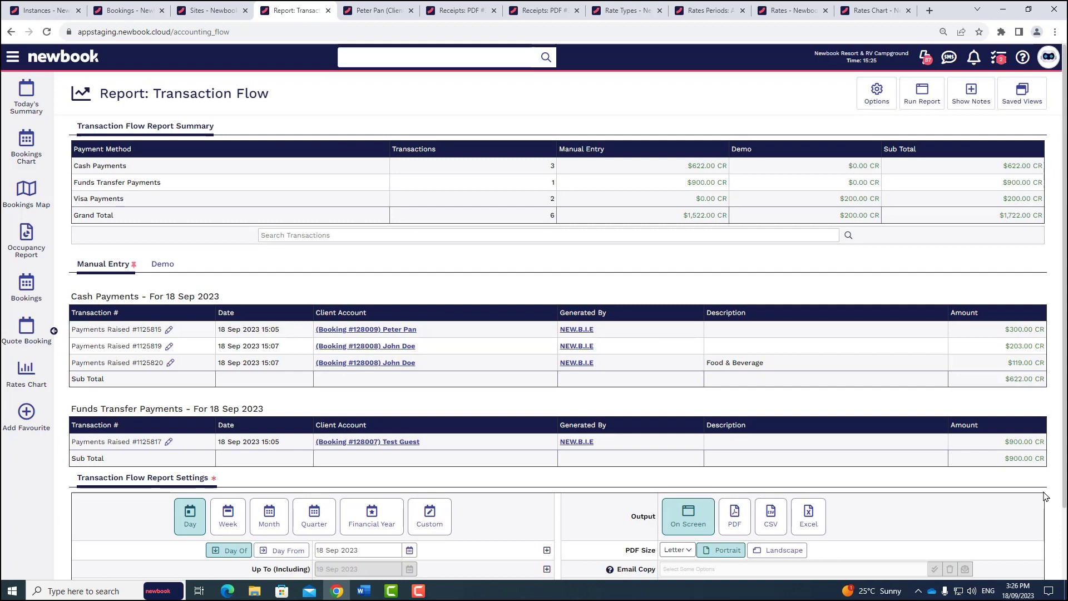
Display the Demo gateway transactions and examine the Visa payments' client accounts and amounts, plus the report's grand total.
click(160, 264)
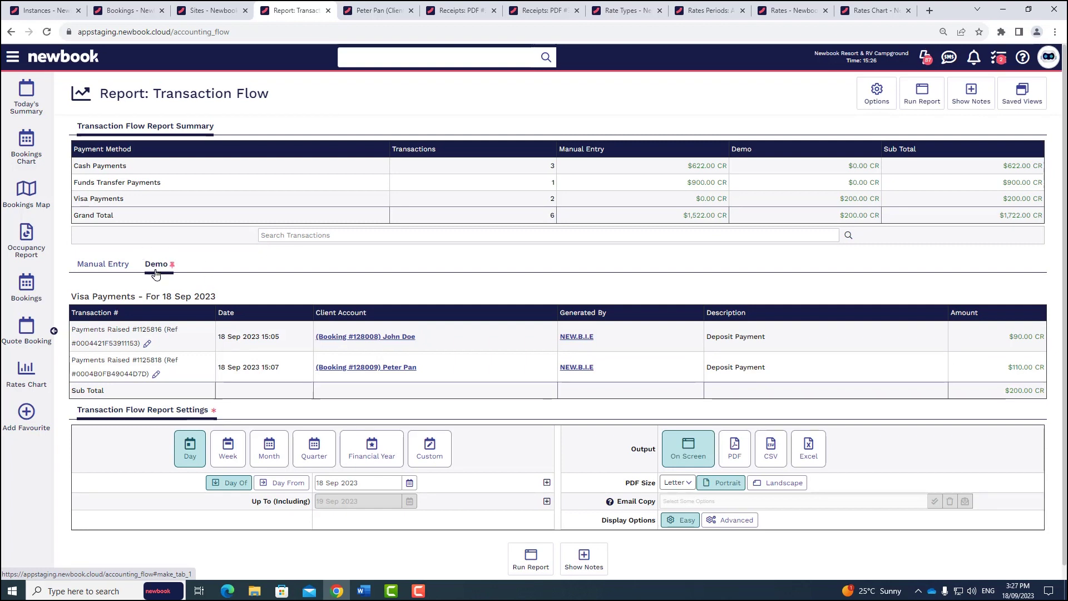
drag(229, 299, 71, 303)
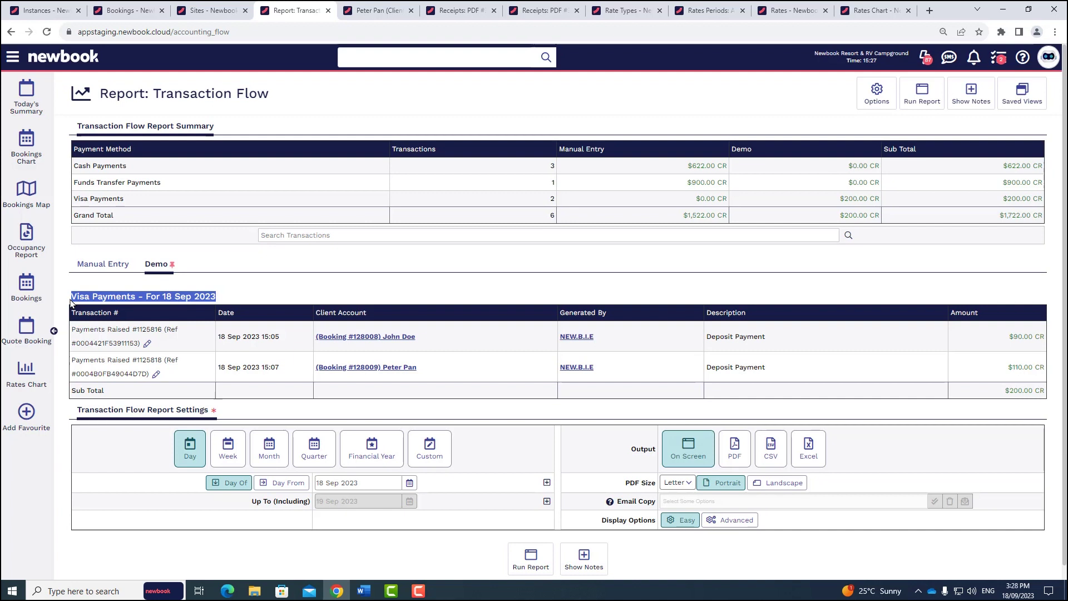
drag(73, 328, 179, 333)
click(179, 333)
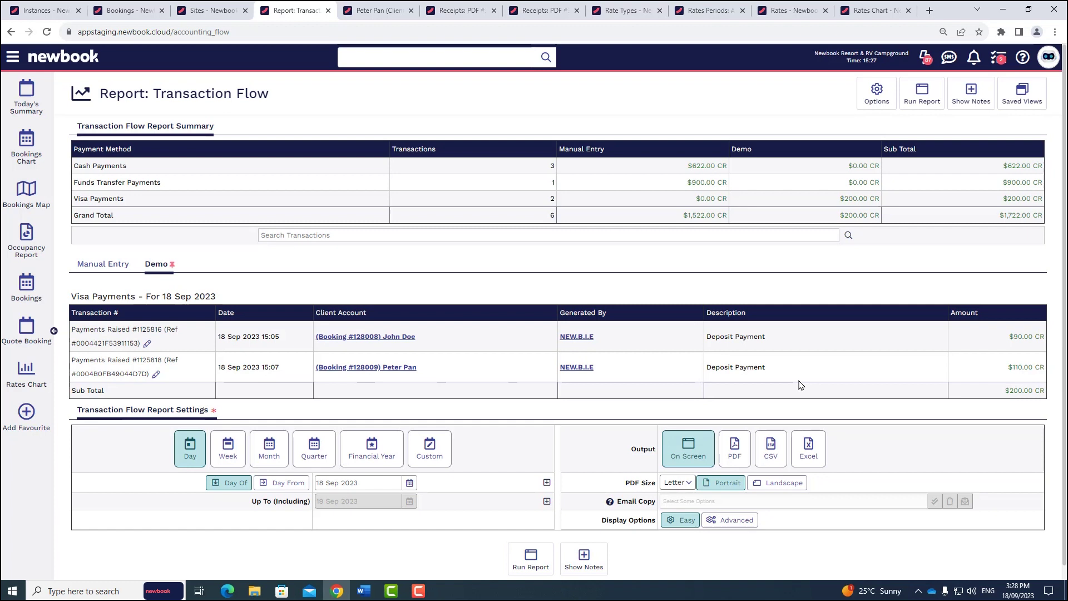
drag(415, 337, 386, 338)
drag(1009, 345, 1037, 349)
click(1037, 349)
drag(418, 339, 318, 346)
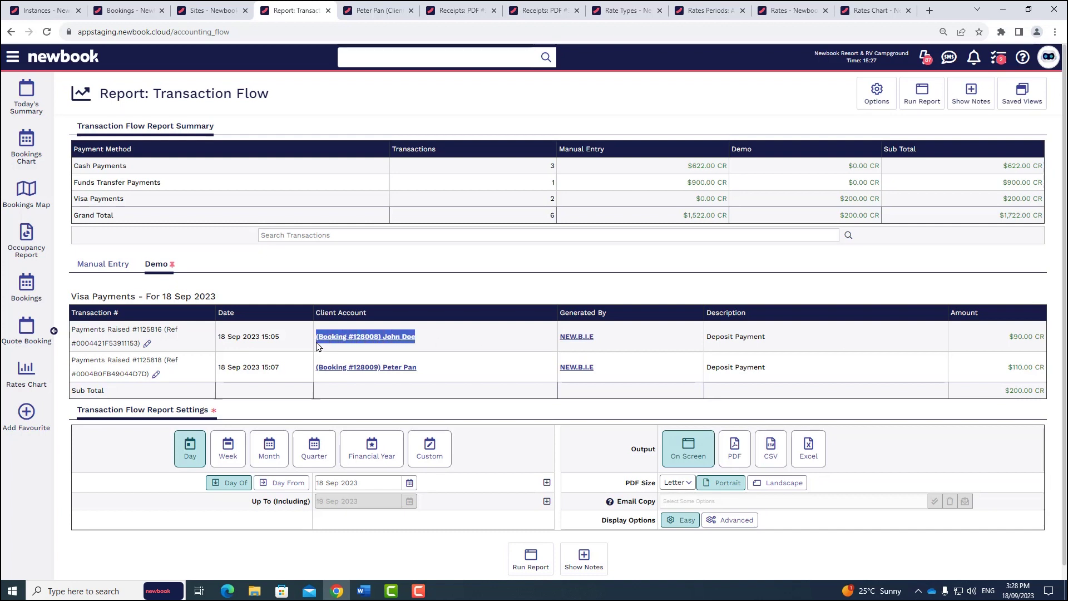
click(484, 341)
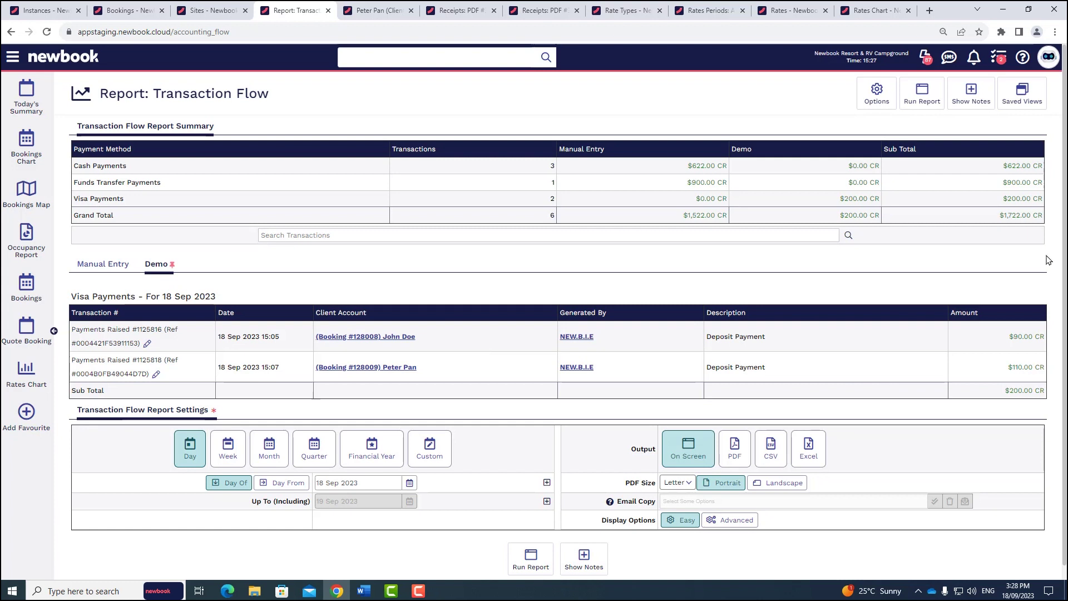
drag(1000, 218, 1038, 217)
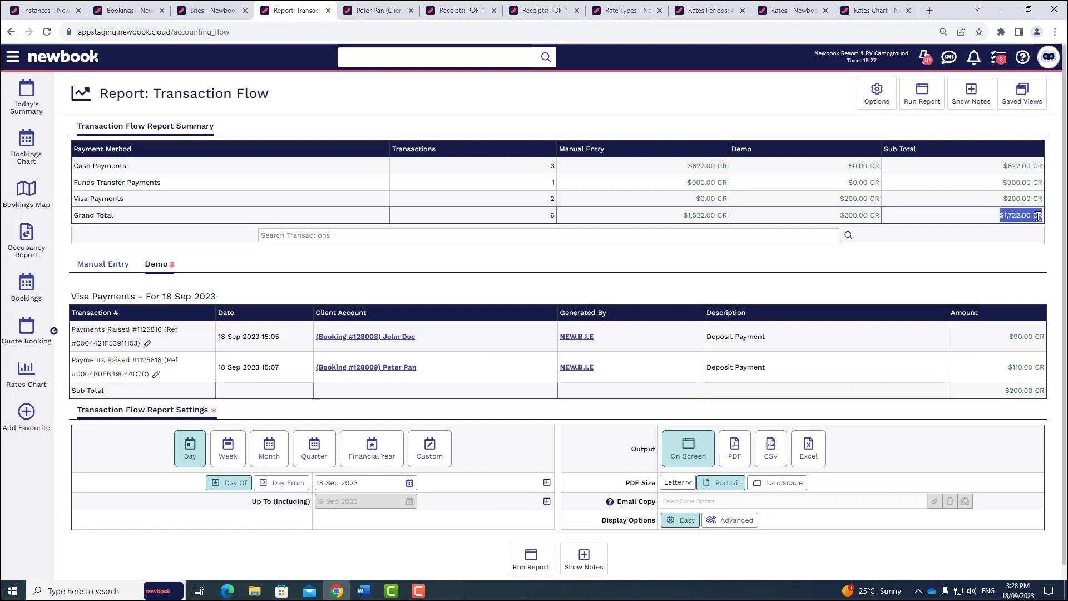
click(1034, 217)
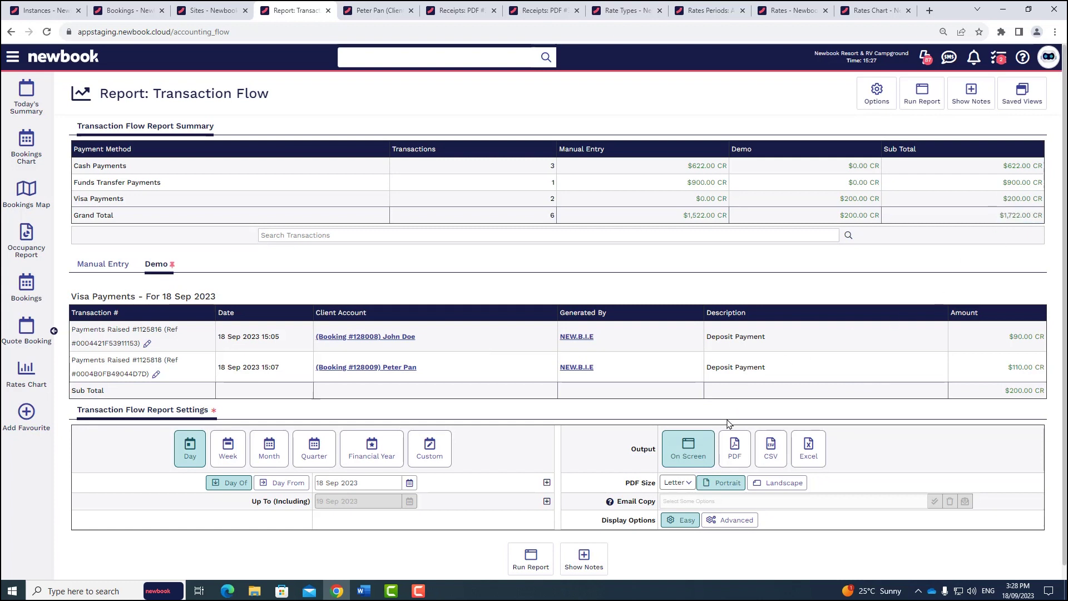
Run the report with PDF output and view the available Email Copy recipients without choosing one.
click(737, 451)
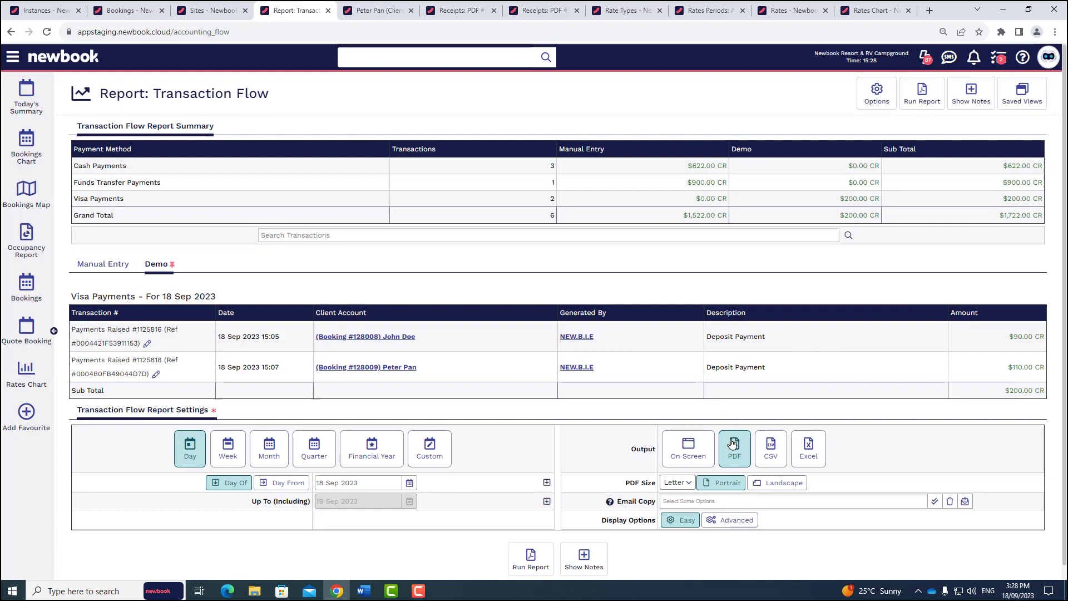
click(521, 562)
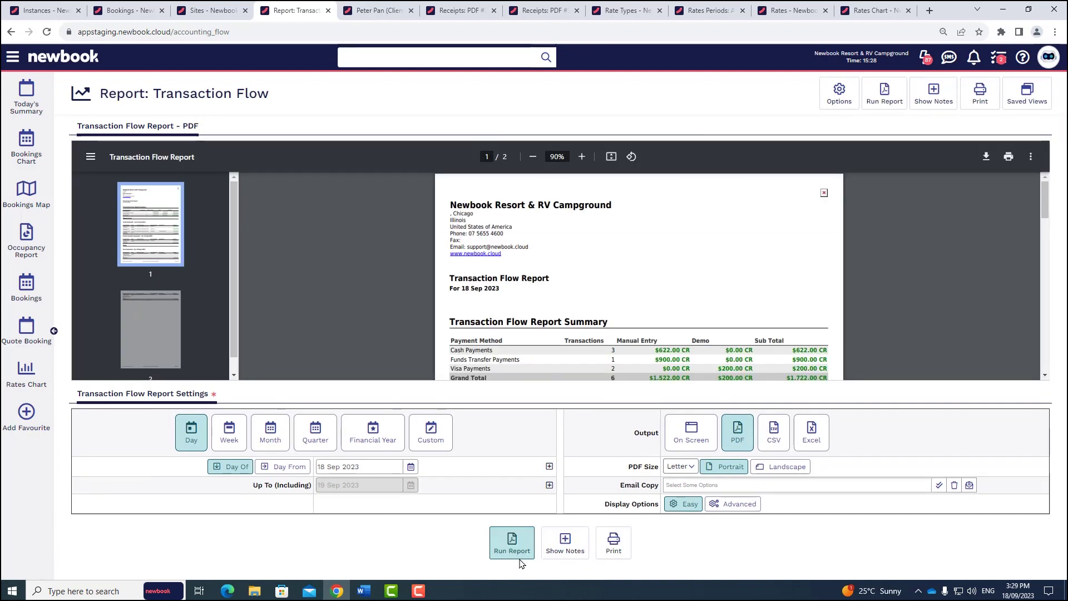
drag(614, 490, 672, 488)
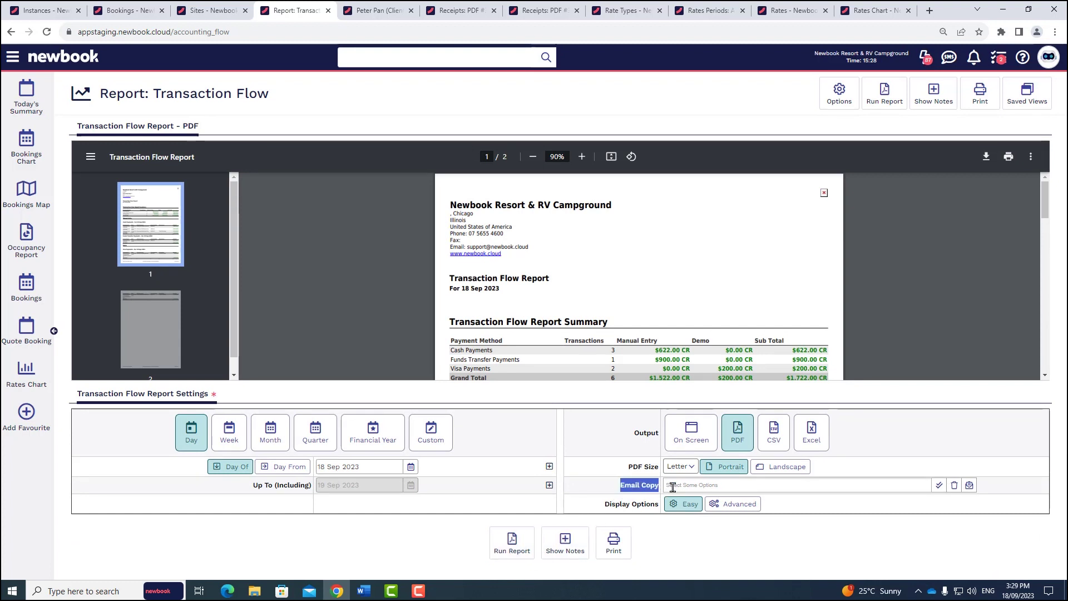
click(672, 487)
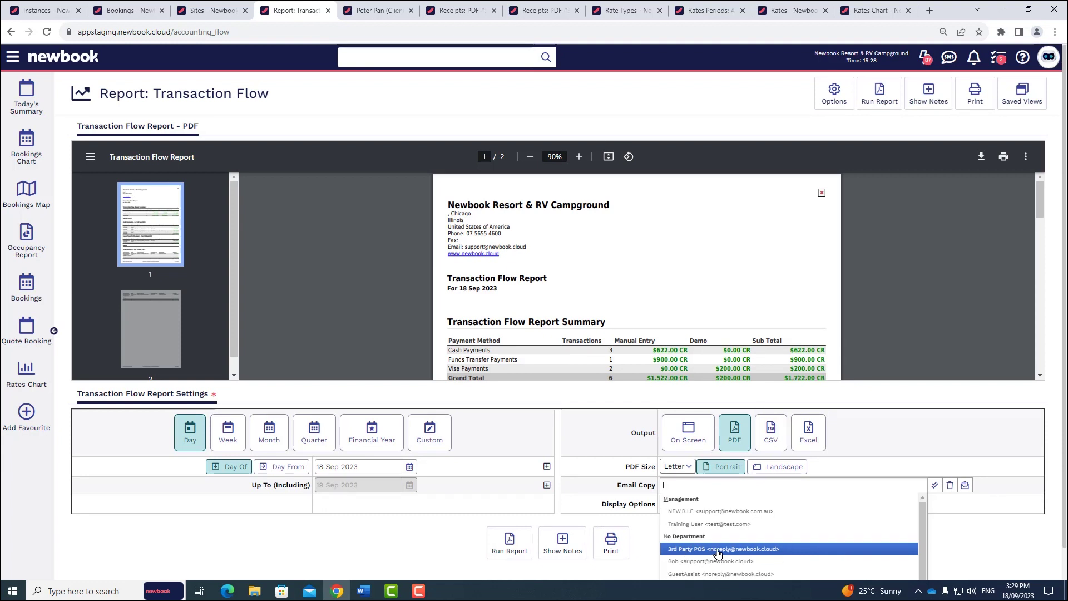
click(993, 321)
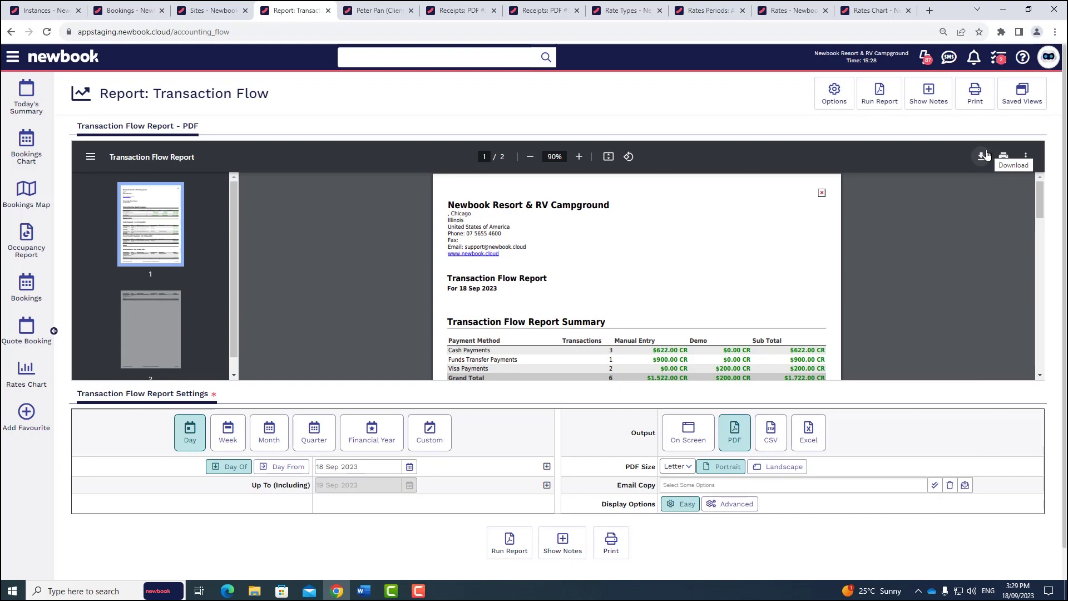
Look up scheduled reports, and open and run the Reconciliation Report on screen for 18 Sep 2023.
click(11, 58)
text(sched)
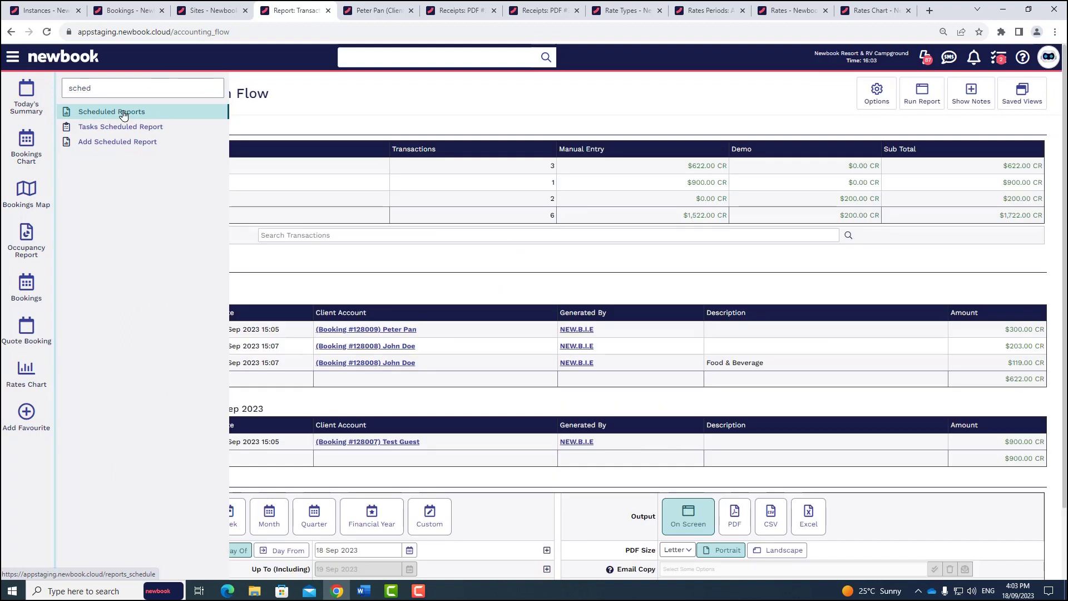
drag(93, 88, 63, 91)
text(reconci)
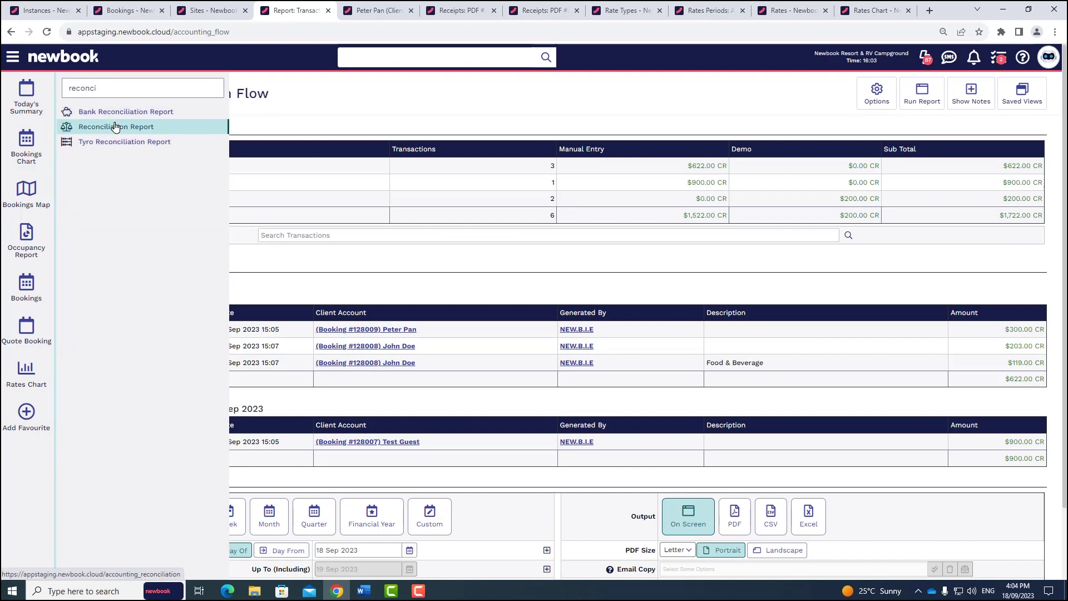
click(115, 126)
drag(99, 94, 270, 109)
click(270, 108)
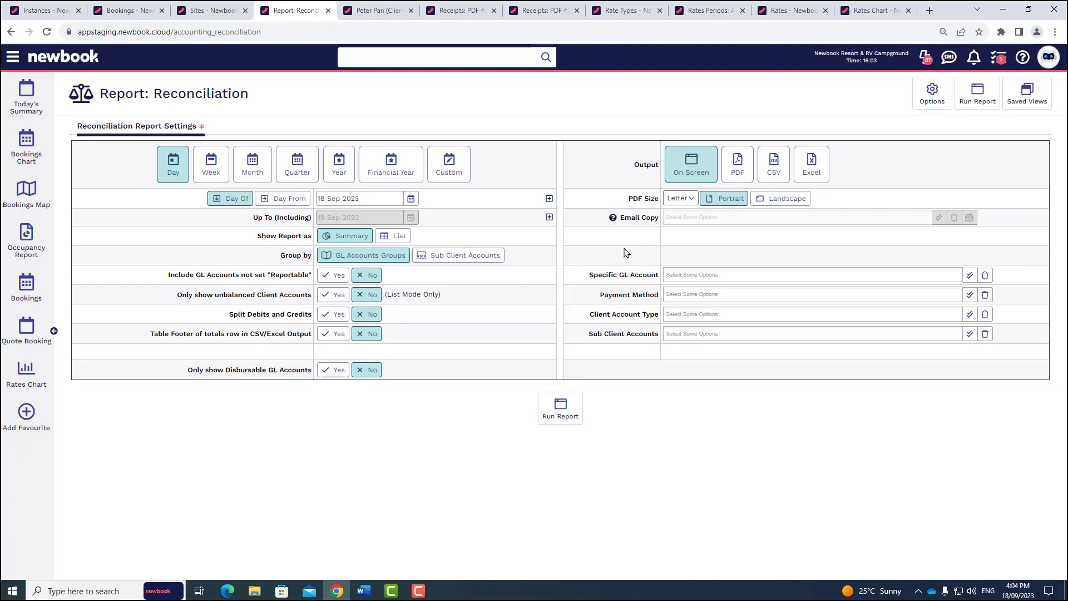
click(560, 409)
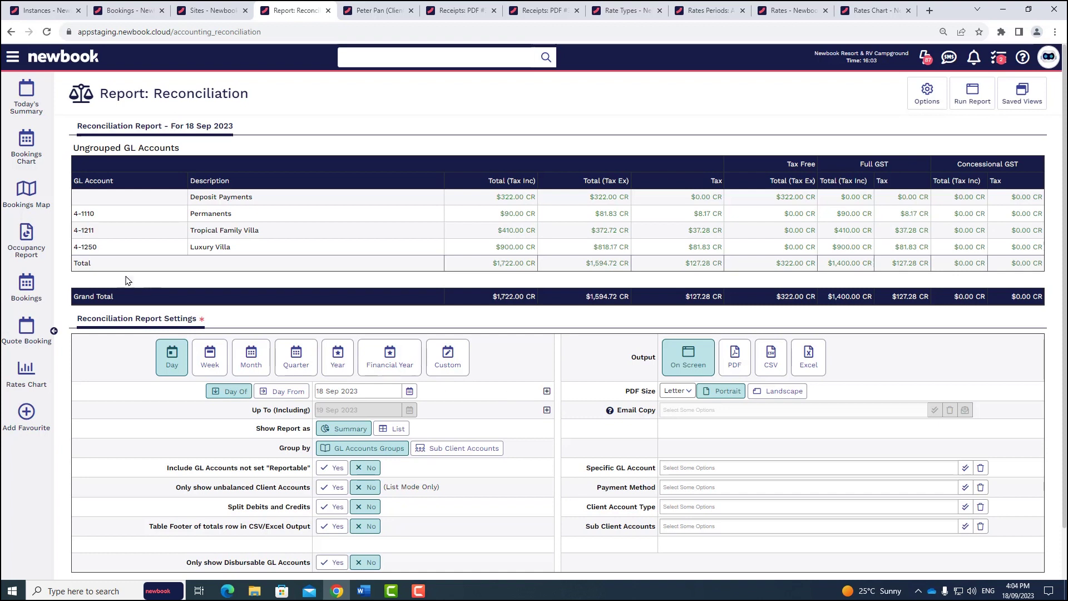
Examine the Reconciliation Report's GL account codes, their descriptions and the tax-inclusive totals.
drag(73, 182, 113, 181)
drag(73, 215, 110, 249)
click(225, 228)
drag(190, 215, 262, 236)
drag(190, 248, 237, 249)
click(329, 250)
drag(512, 215, 540, 274)
click(540, 274)
Examine the tax-exclusive, Full GST and Concessional GST columns, the Deposit Payments row and the Grand Total row.
drag(585, 180, 624, 180)
click(702, 189)
drag(770, 180, 879, 166)
drag(953, 165, 1017, 165)
click(1015, 165)
drag(190, 199, 274, 201)
drag(482, 296, 542, 302)
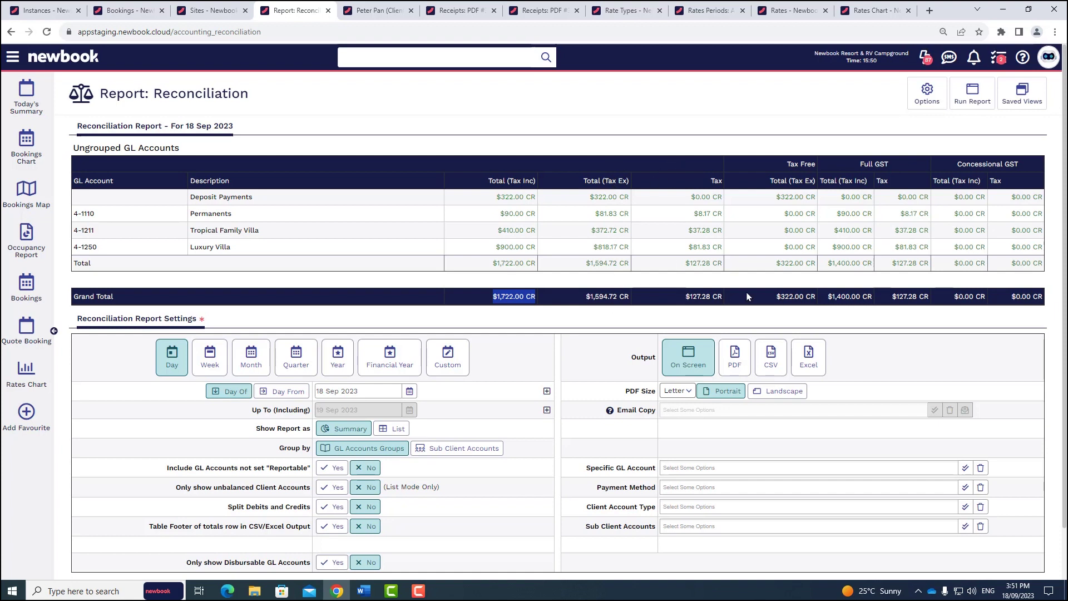
drag(896, 302, 933, 307)
click(887, 325)
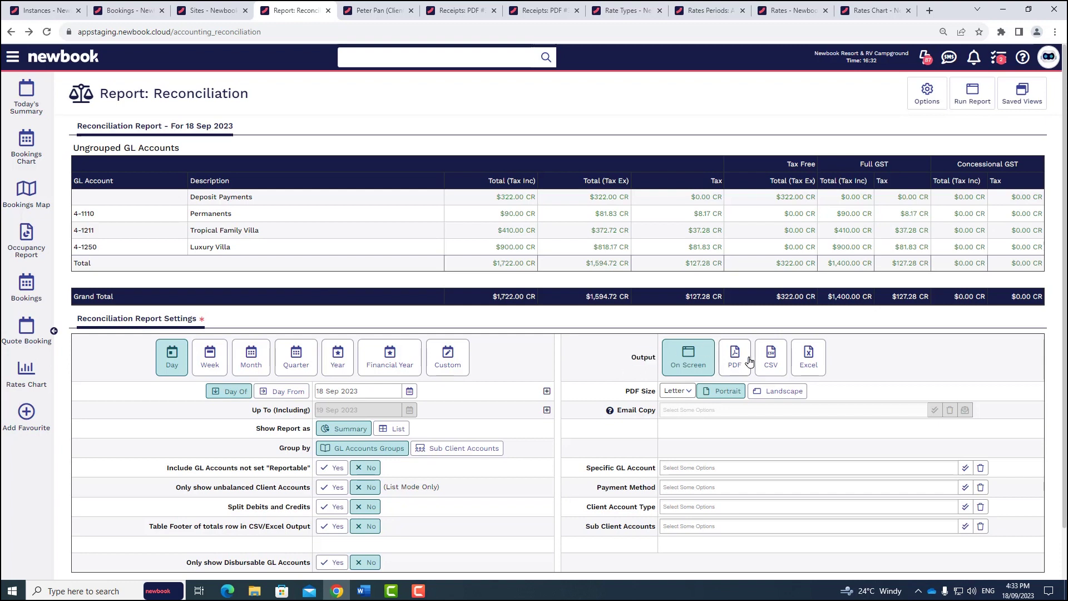
Check the Reconciliation Report's Email Copy setting and look up the scheduled reports without opening them.
drag(622, 411, 643, 429)
click(643, 429)
click(13, 60)
text(sched)
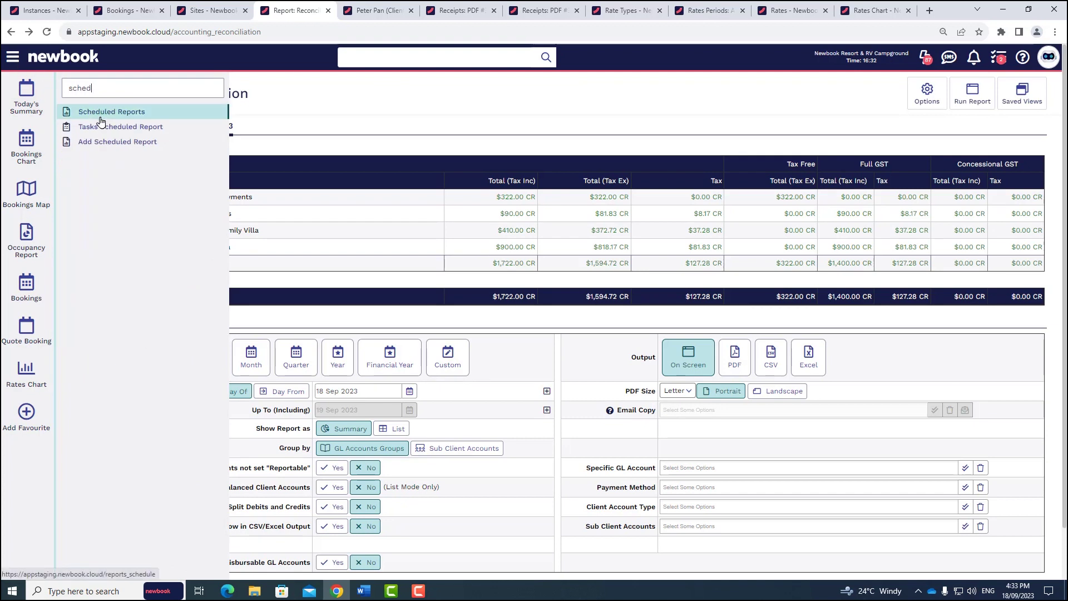
click(305, 140)
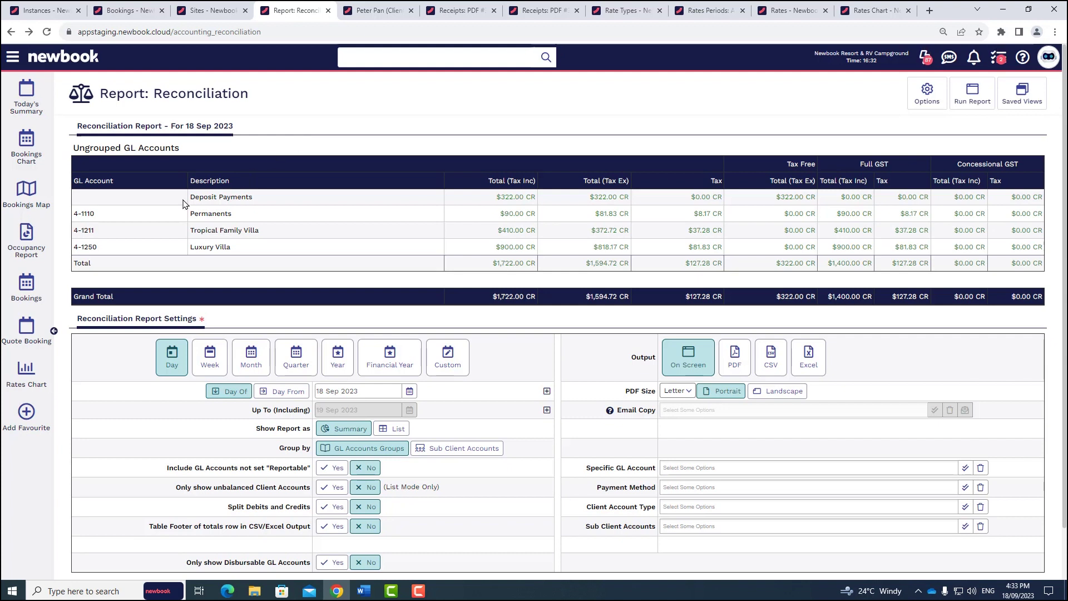
Open the Unallocated Transactions report and run it on screen for 18 Sep 2023, with unallocated deposit payments included.
drag(190, 198, 257, 204)
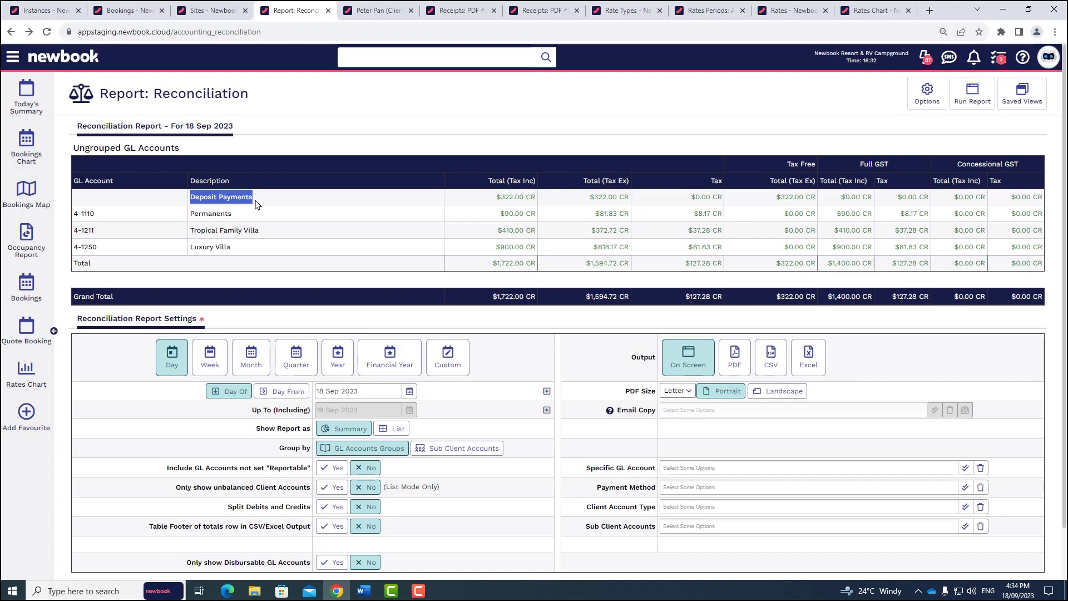
click(13, 56)
text(una)
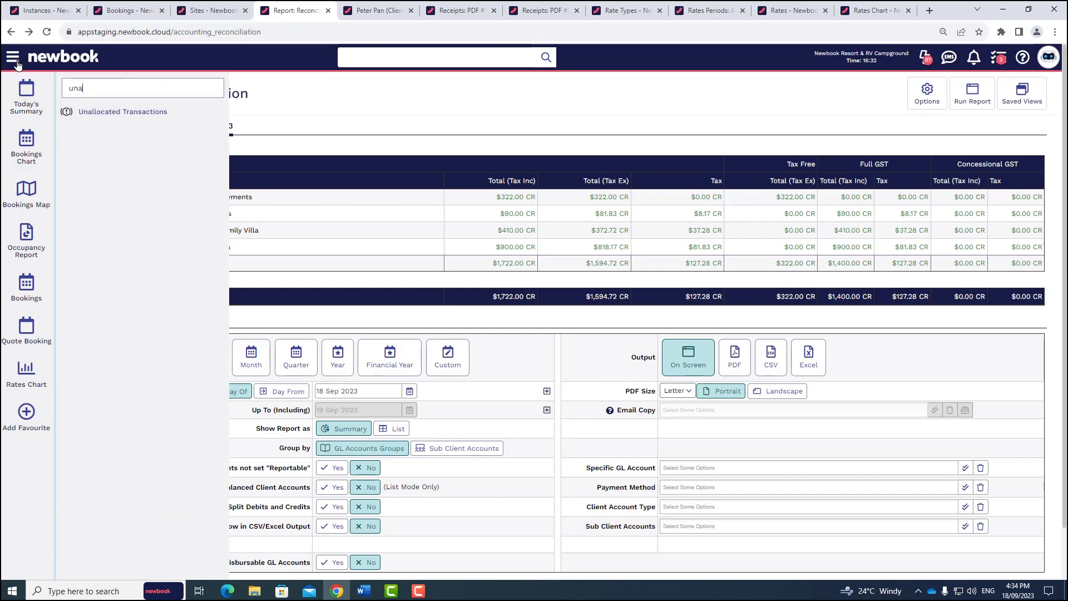
click(133, 114)
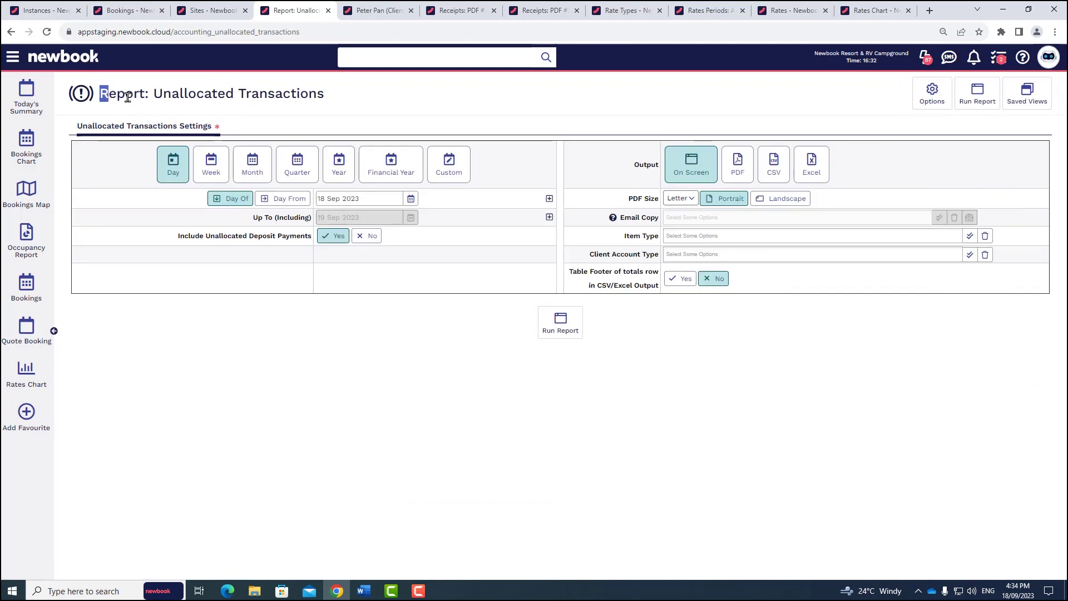
drag(100, 93, 328, 95)
click(374, 99)
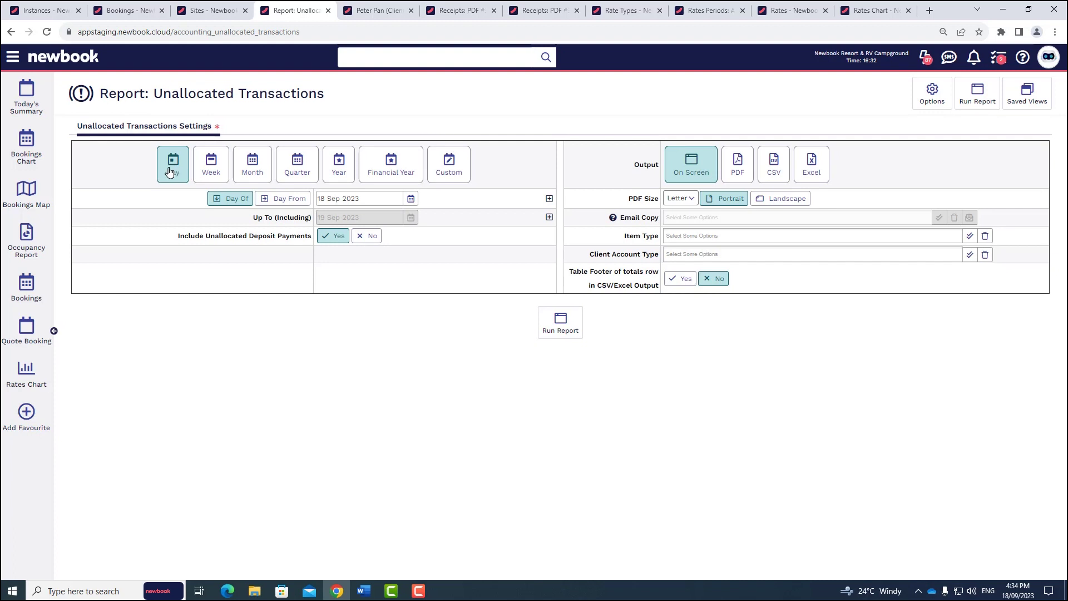
drag(617, 174, 684, 171)
click(560, 323)
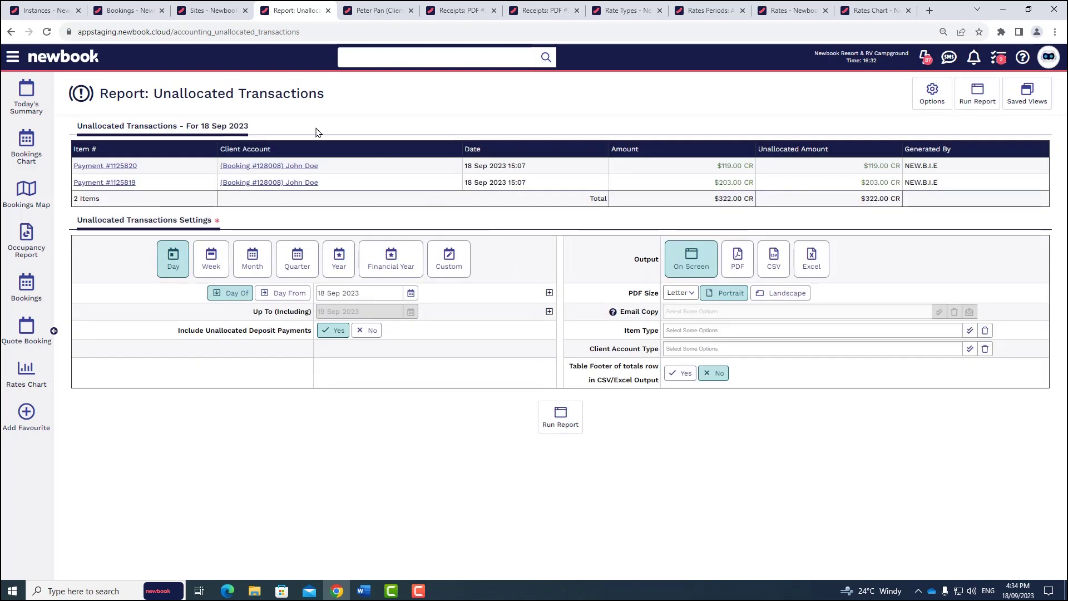
Examine the unallocated payments' item numbers, client accounts, amounts and unallocated amounts.
drag(147, 166, 83, 165)
drag(169, 184, 104, 183)
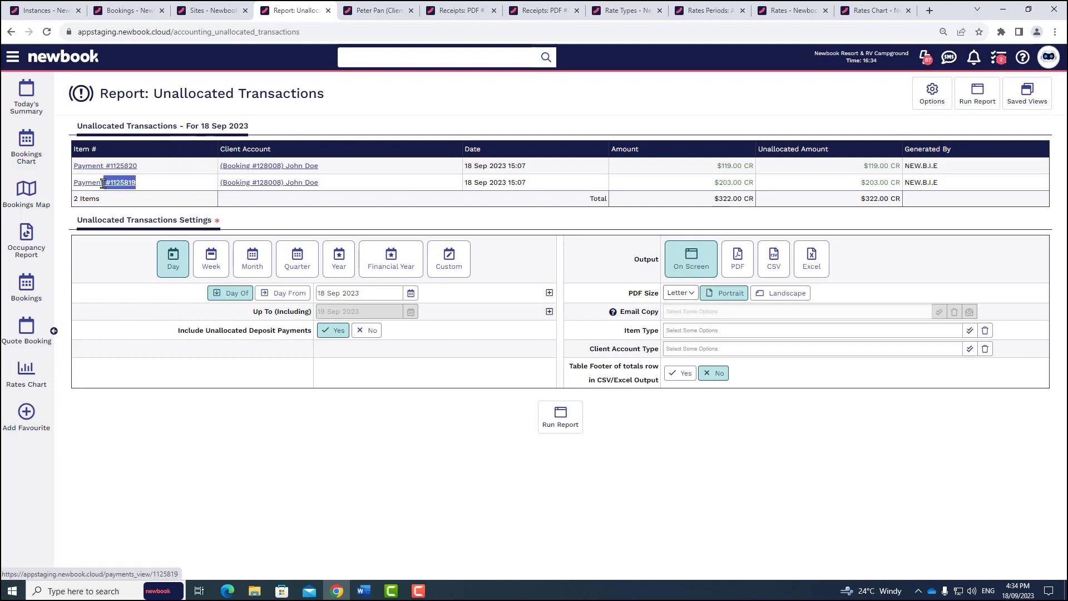
drag(320, 166, 249, 183)
click(382, 185)
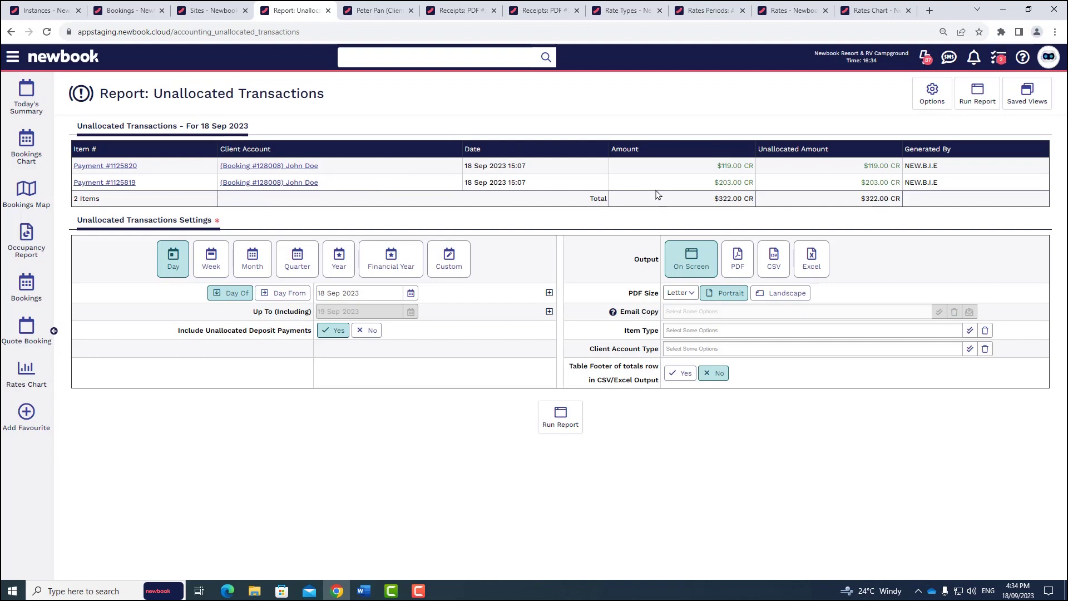
drag(716, 167, 830, 149)
click(742, 185)
drag(320, 166, 223, 166)
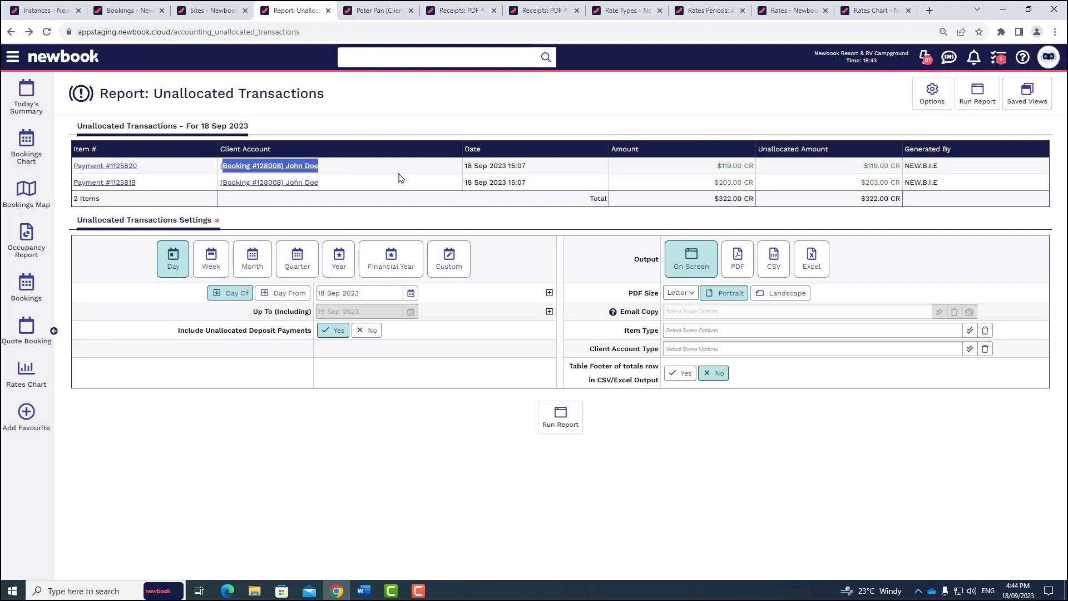
Open the client account of the first unallocated payment and check its overall balance.
click(333, 173)
click(304, 167)
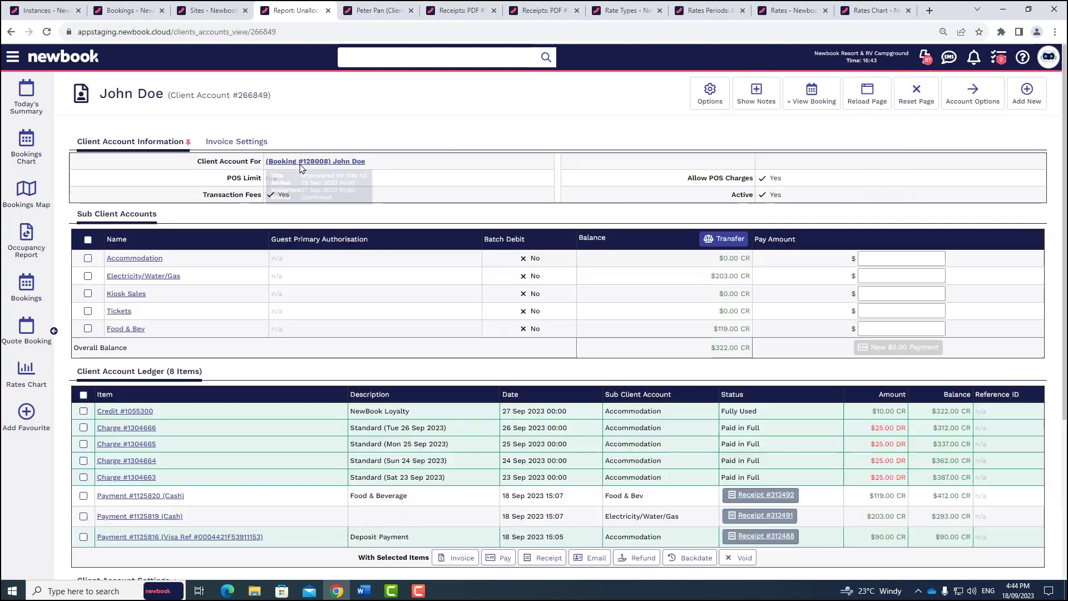
drag(98, 93, 276, 109)
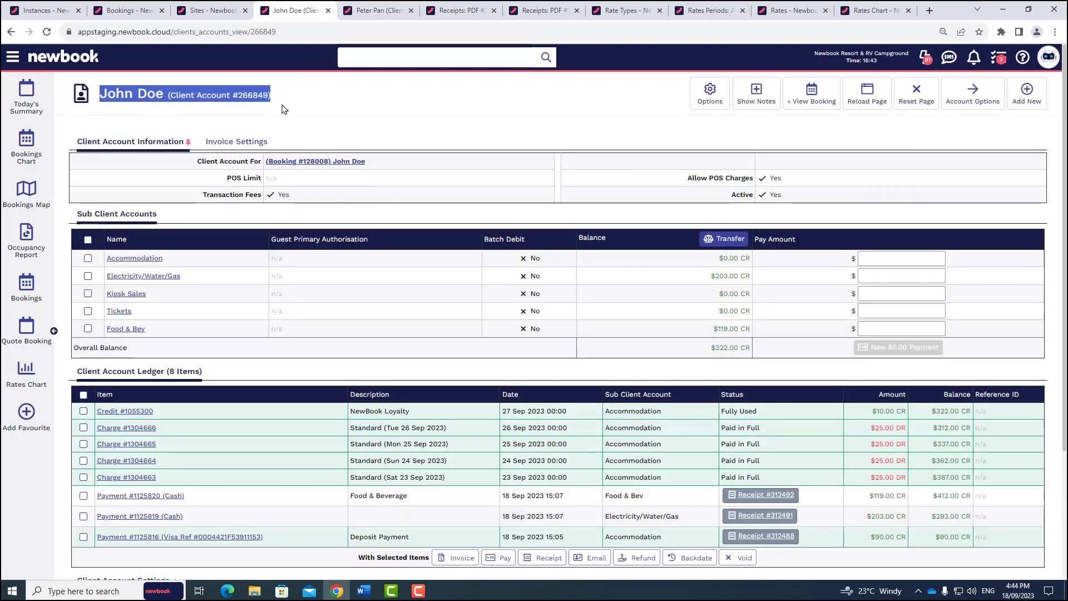
click(277, 108)
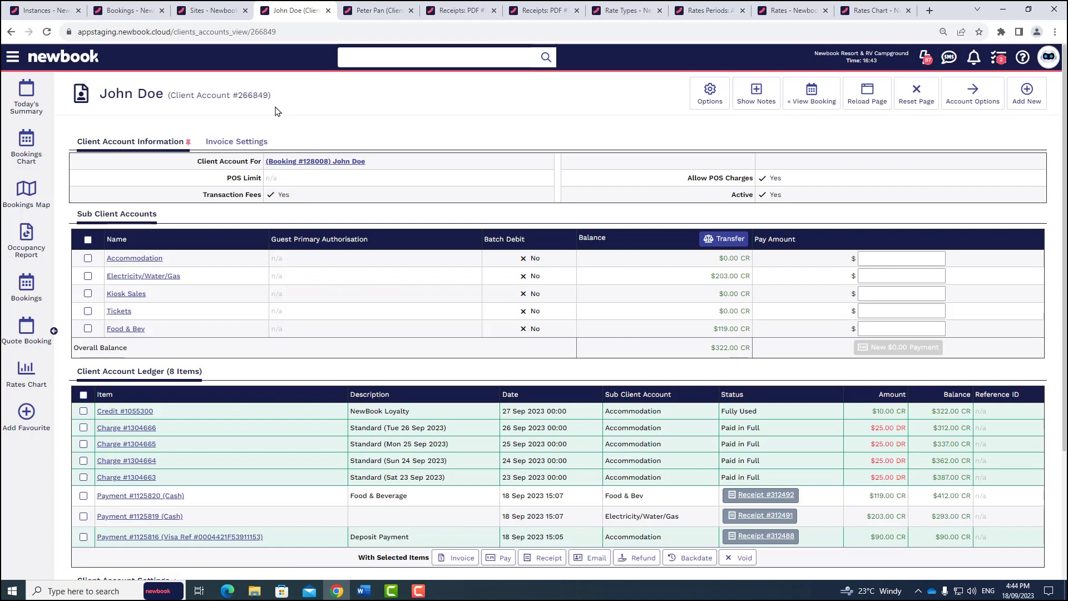
triple_click(82, 350)
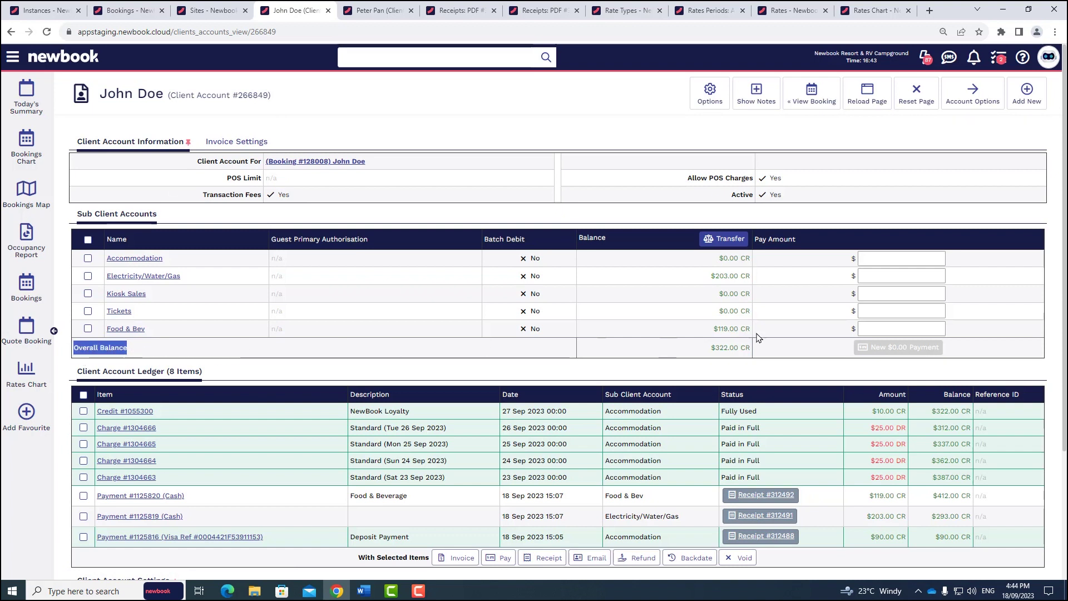
drag(713, 350, 745, 356)
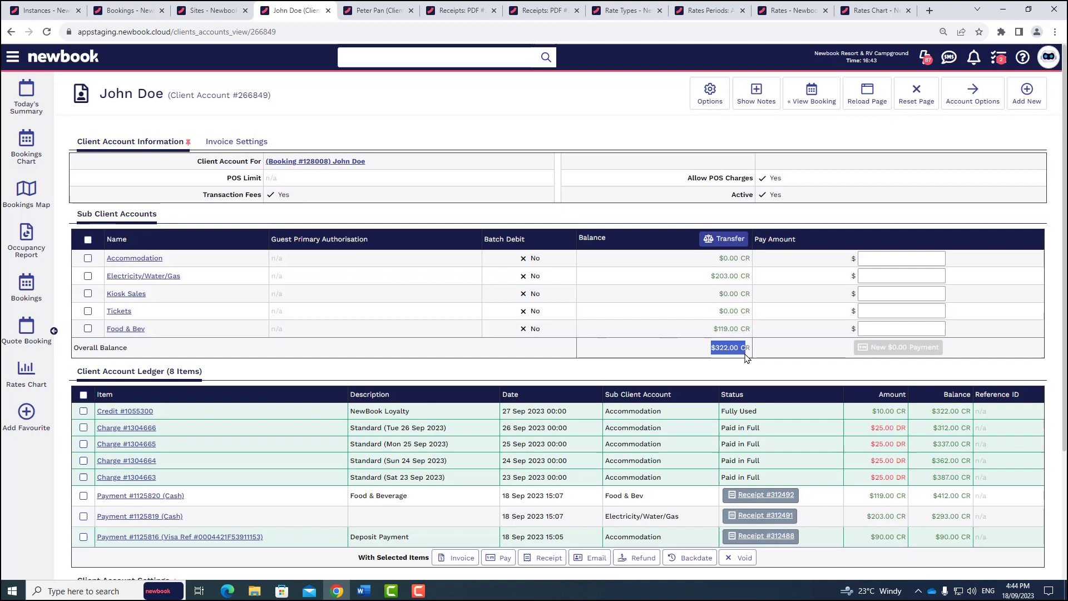
Locate the two unallocated cash payments in the Client Account Ledger, leaving both unselected.
scroll(746, 358, down, 2)
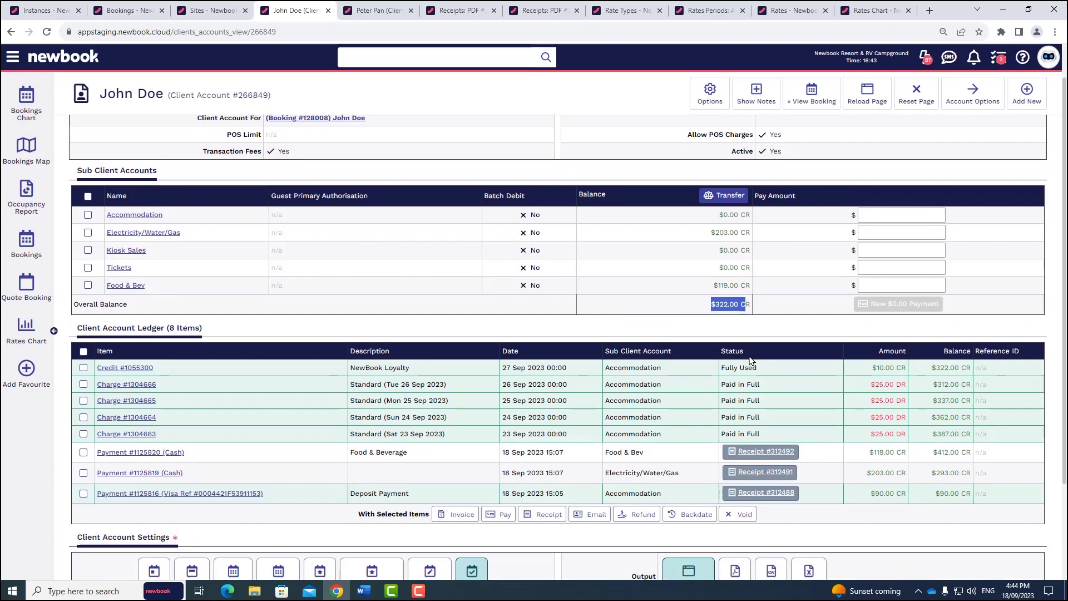
drag(206, 262, 79, 260)
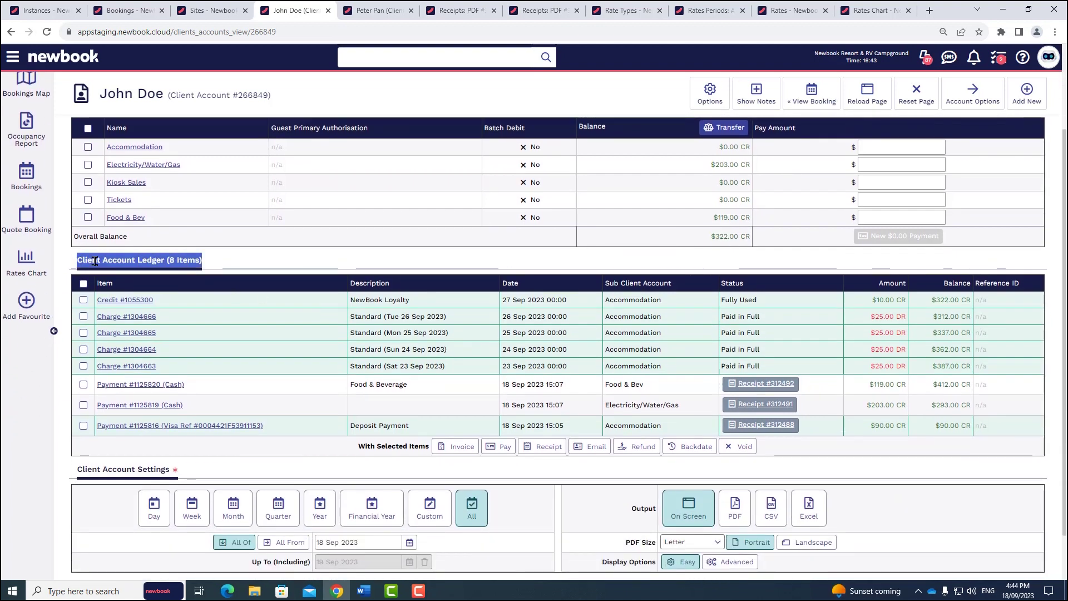
click(239, 264)
click(201, 391)
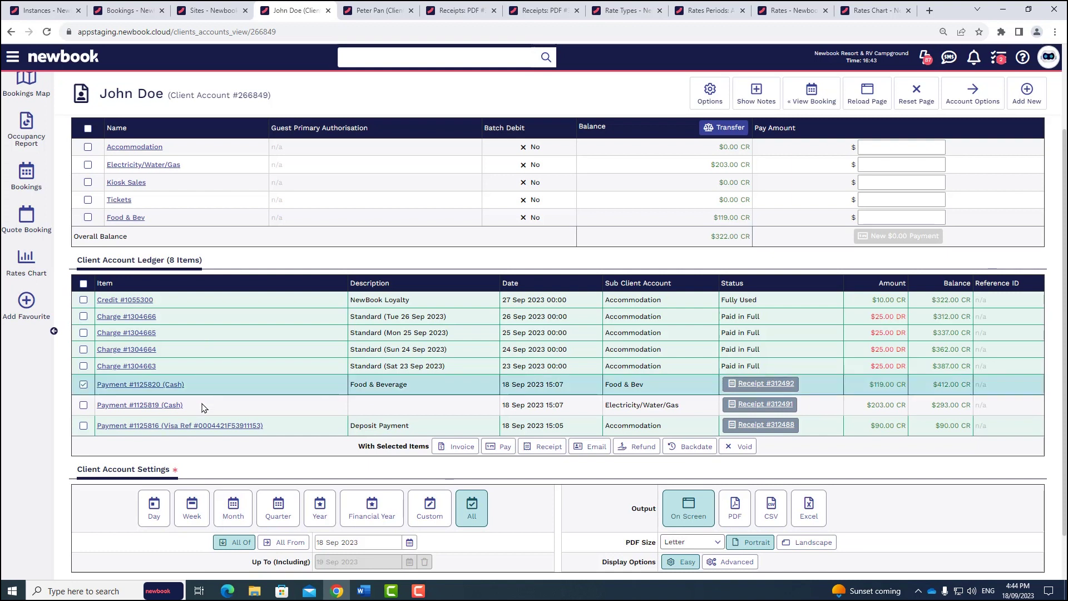
click(203, 407)
click(203, 408)
click(202, 393)
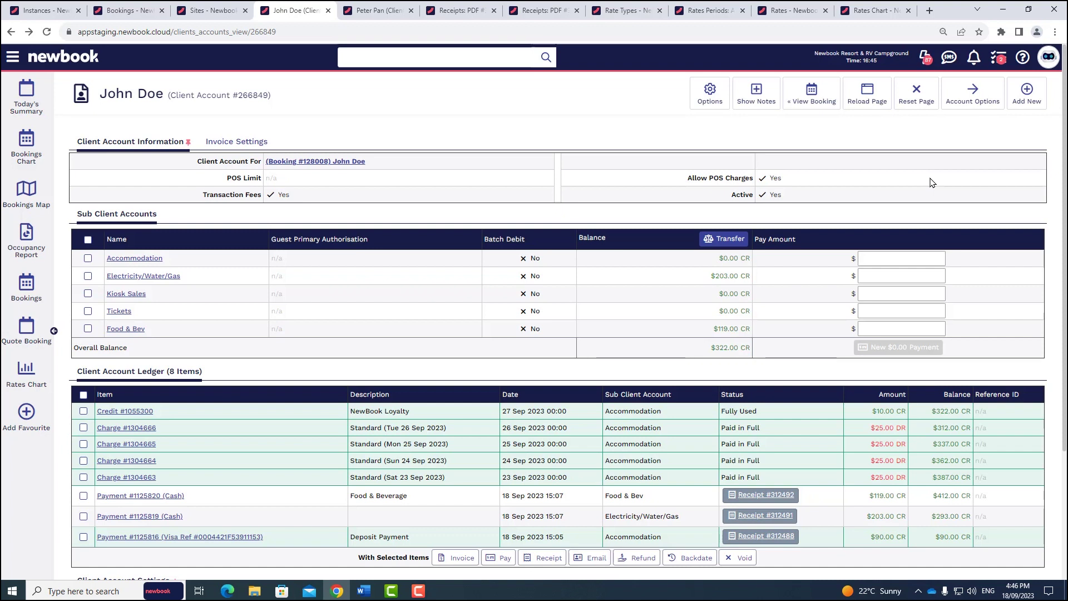
Refund the full $119.00 Food & Beverage payment as a manual cash refund and save it with a PDF receipt.
drag(715, 348, 748, 351)
click(84, 496)
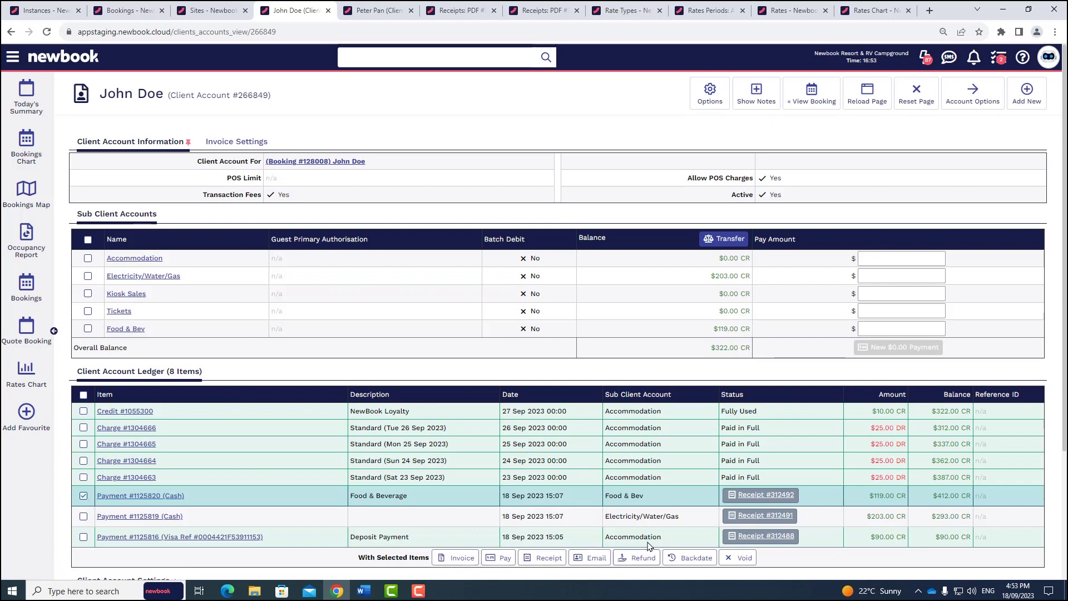
click(639, 559)
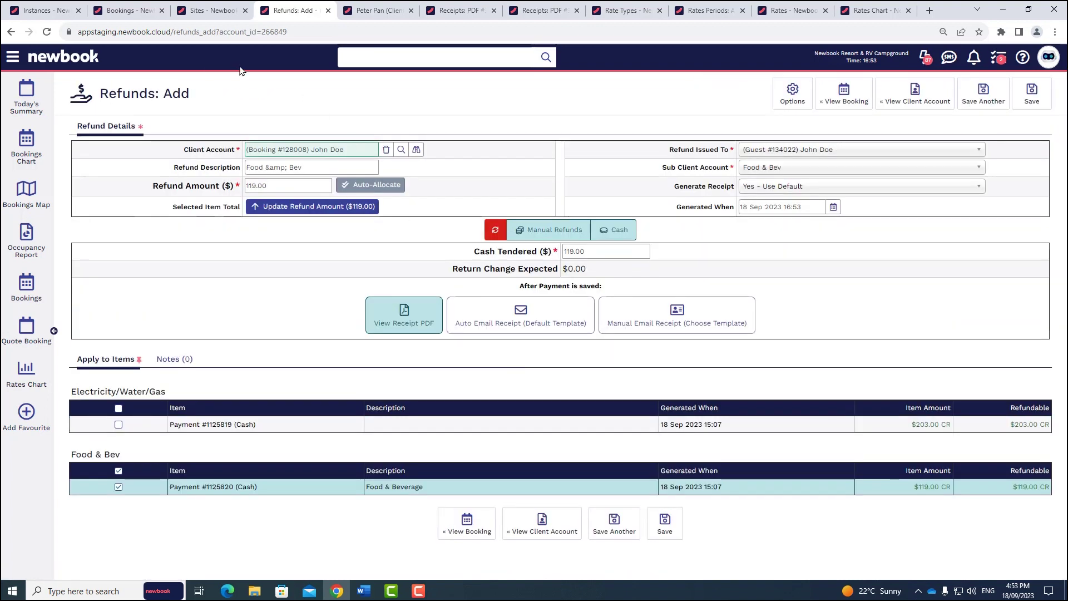
drag(100, 93, 190, 94)
drag(278, 185, 237, 186)
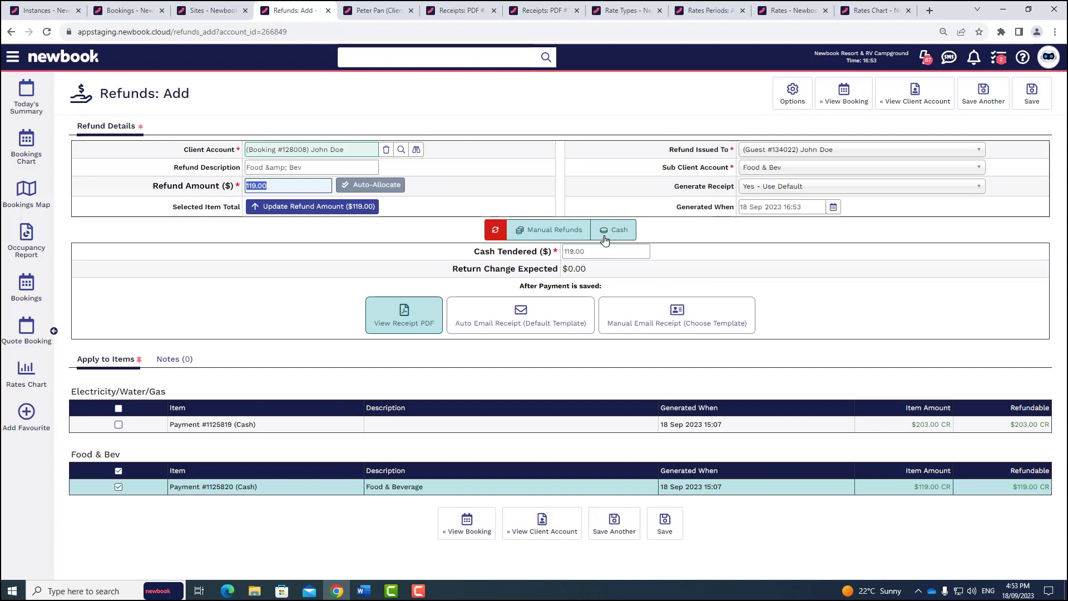
click(1032, 96)
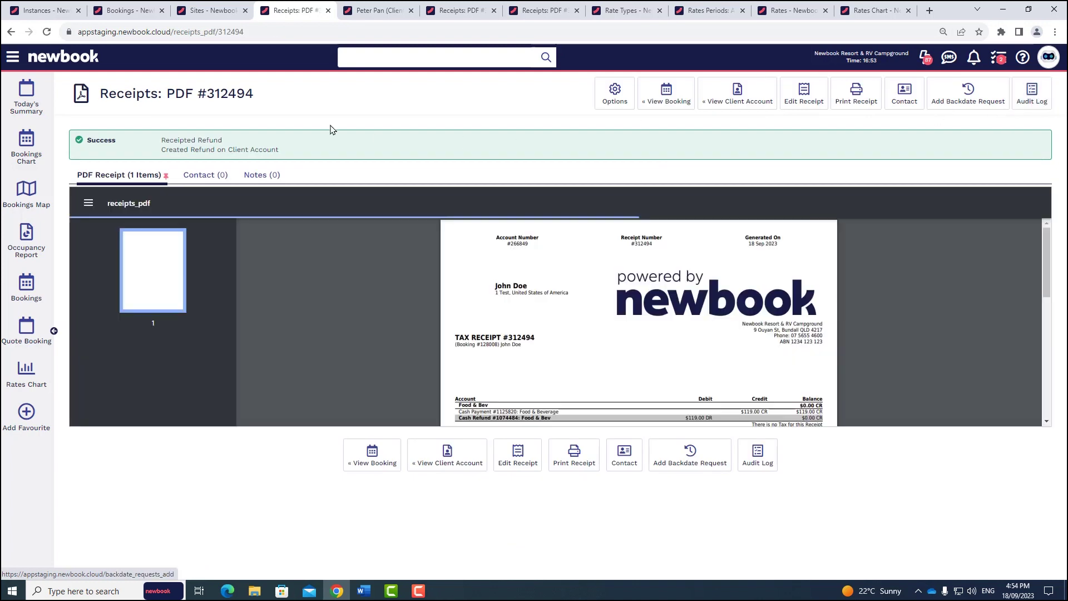
View the refund receipt, return to the client account and check its overall balance and ledger.
drag(102, 94, 272, 97)
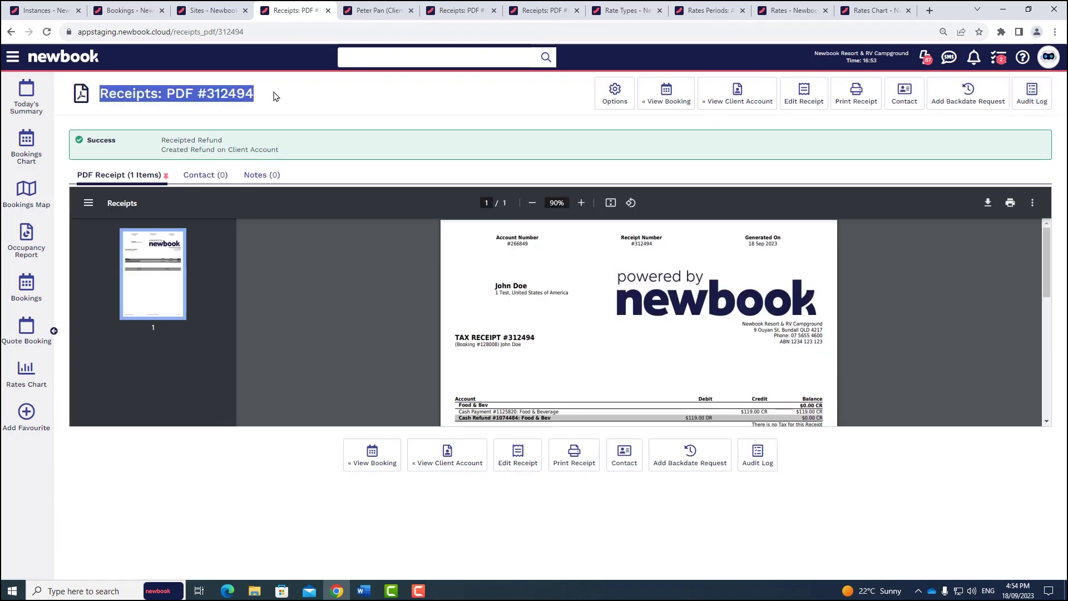
click(764, 103)
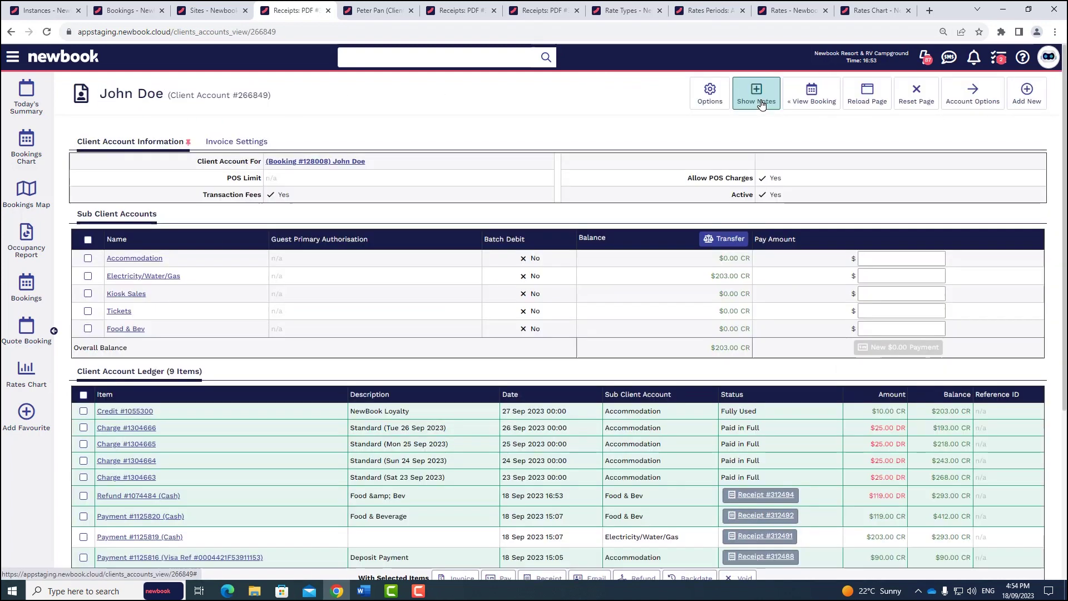
drag(713, 348, 752, 357)
click(725, 360)
scroll(724, 360, down, 2)
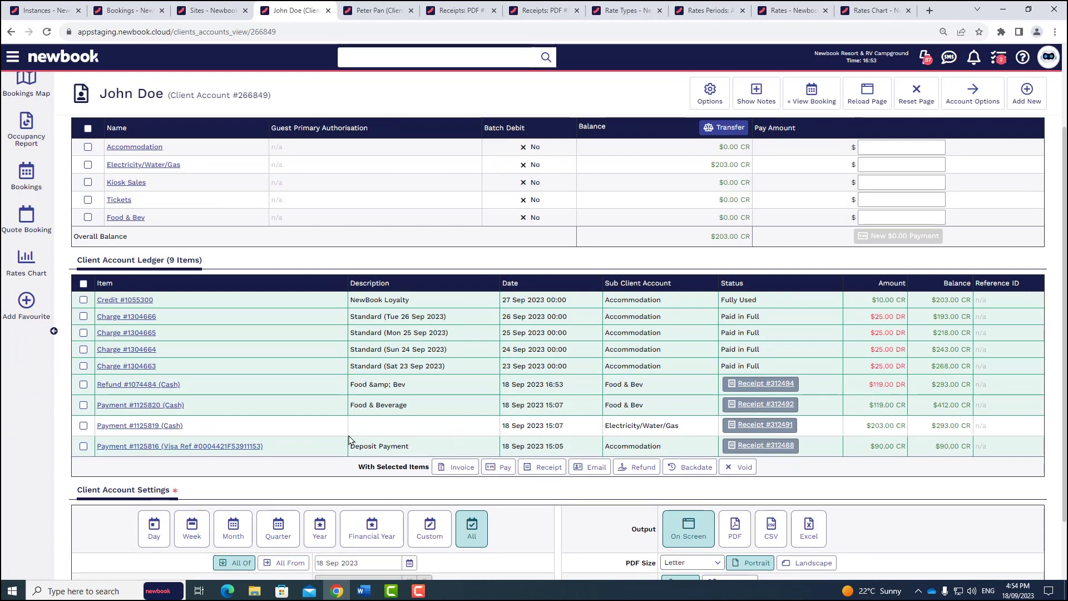
Rerun the Unallocated Transactions report on screen for 18 Sep 2023 to check the remaining payments after the refund.
click(3, 57)
text(unal)
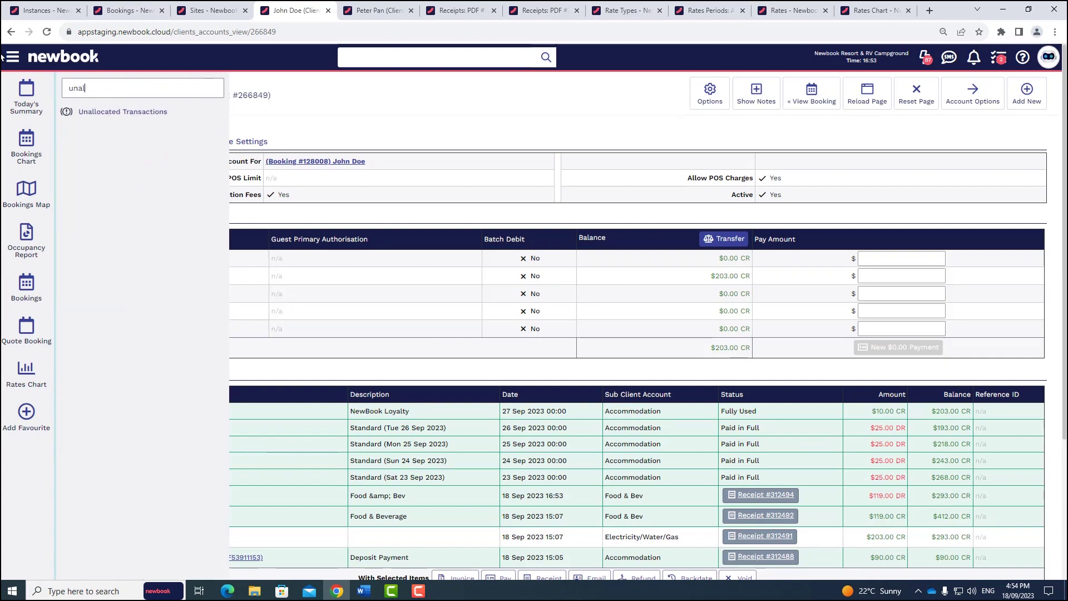
click(203, 114)
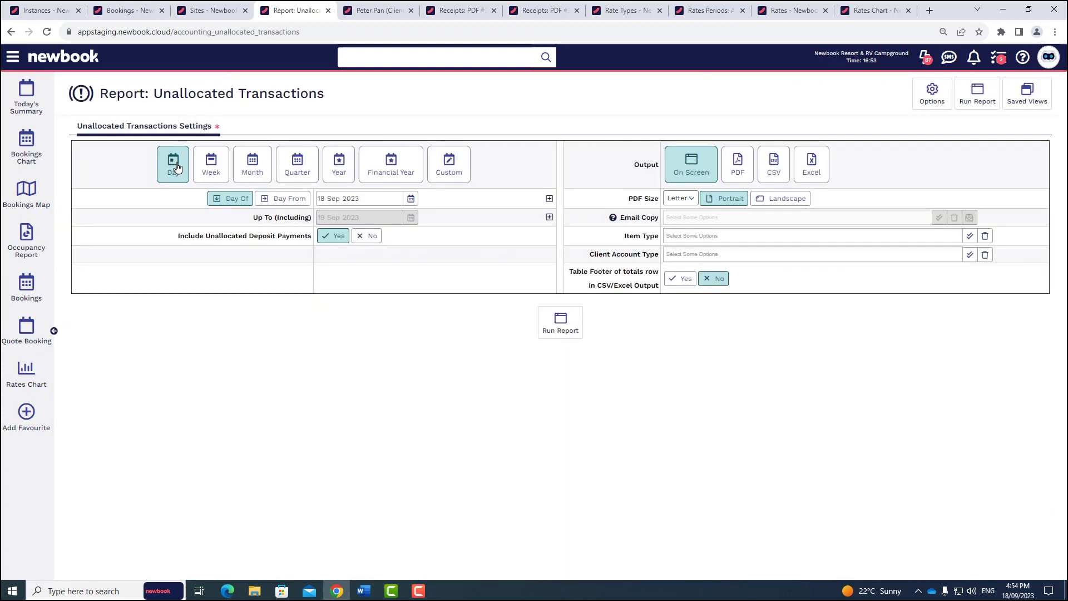
click(683, 155)
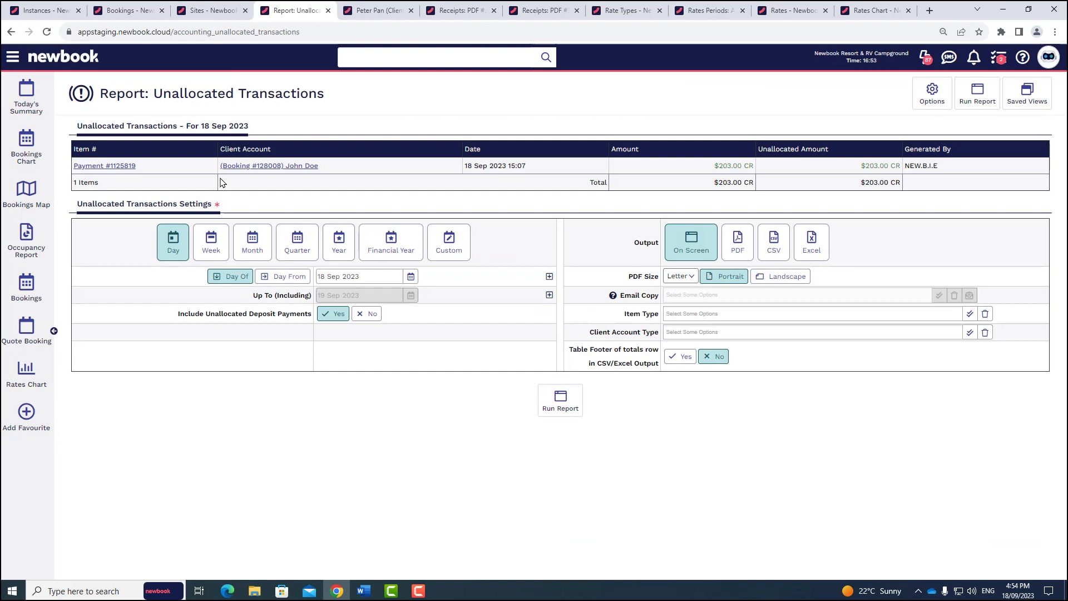
Check the client account and amount of the payment listed in the Unallocated Transactions report for 18 Sep 2023.
drag(216, 174, 338, 173)
click(339, 173)
drag(717, 165, 751, 166)
click(751, 167)
Find the Reconciliation Report and run it on screen as a summary grouped by GL account groups for 18 Sep 2023.
click(12, 57)
text(reconc)
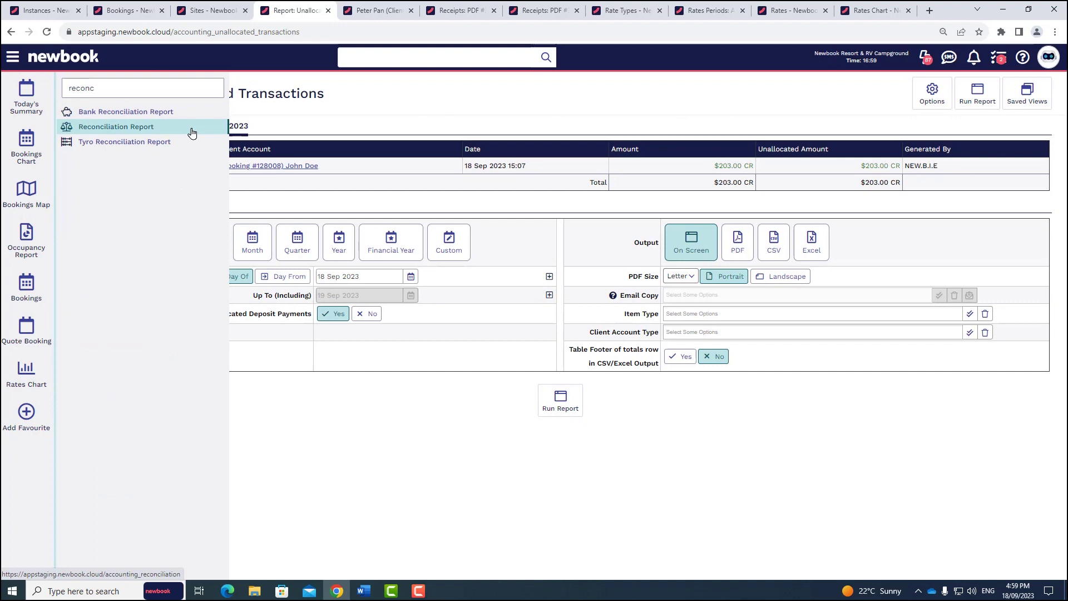
click(190, 126)
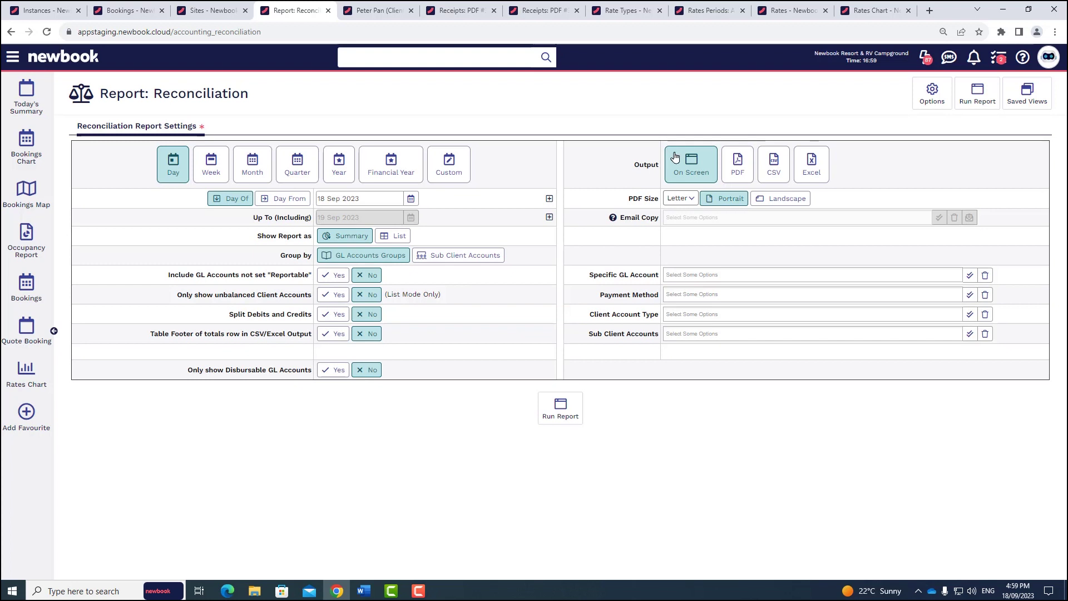
click(559, 410)
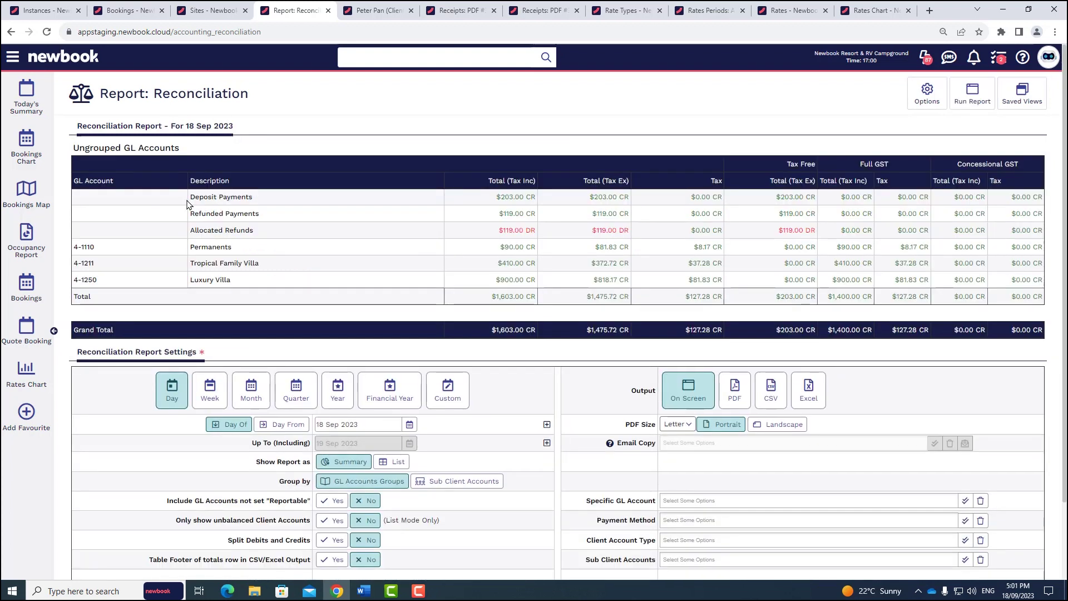
Examine the Deposit Payments, Refunded Payments and Allocated Refunds rows and the tax-inclusive grand total in the Reconciliation report.
drag(189, 197, 262, 206)
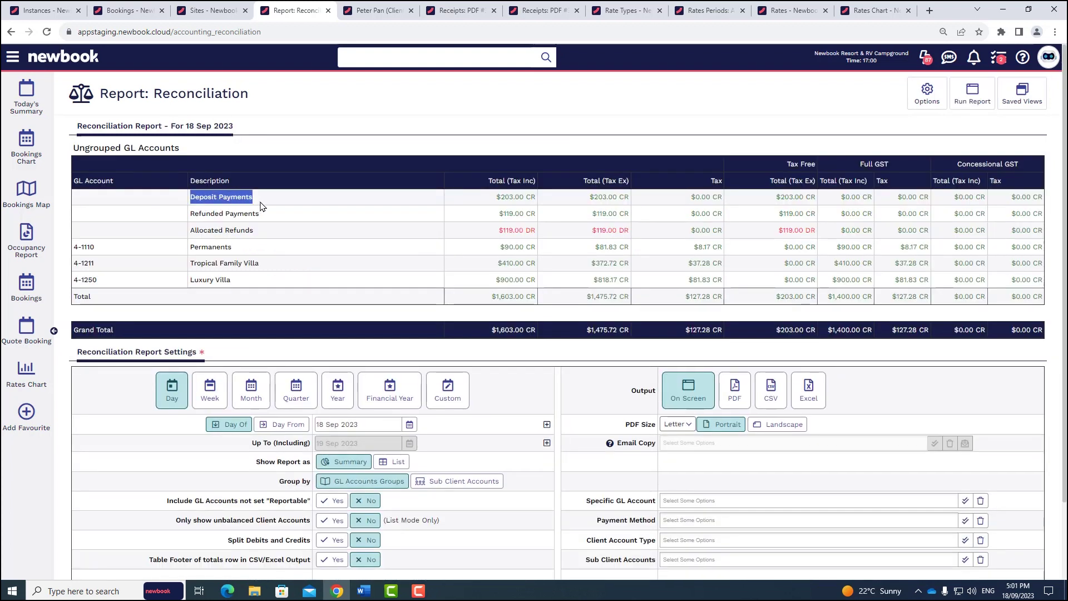
click(262, 206)
drag(495, 197, 524, 200)
click(524, 200)
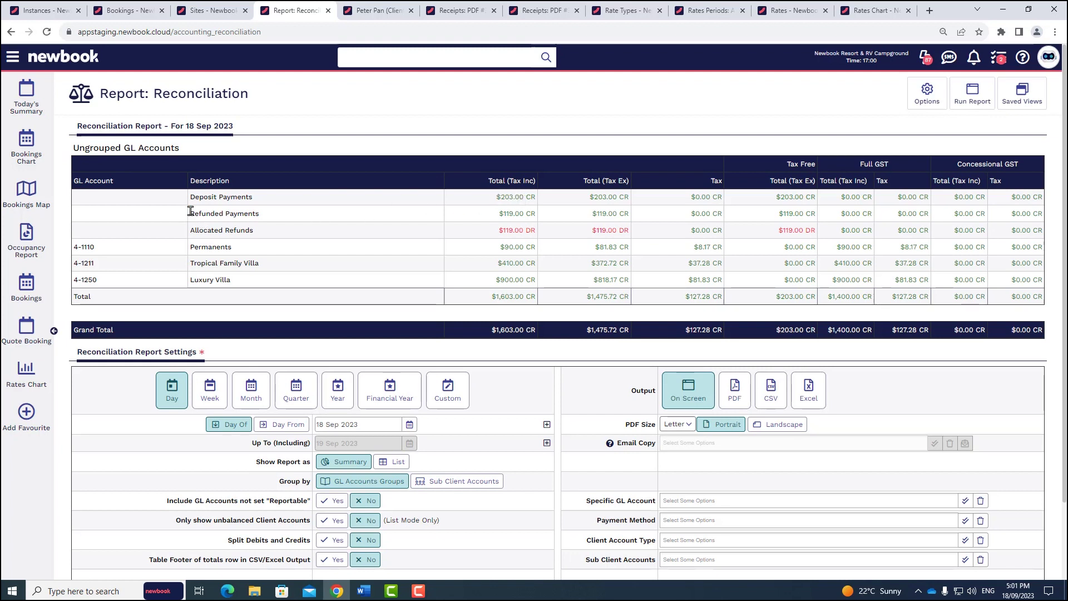
drag(191, 213, 269, 241)
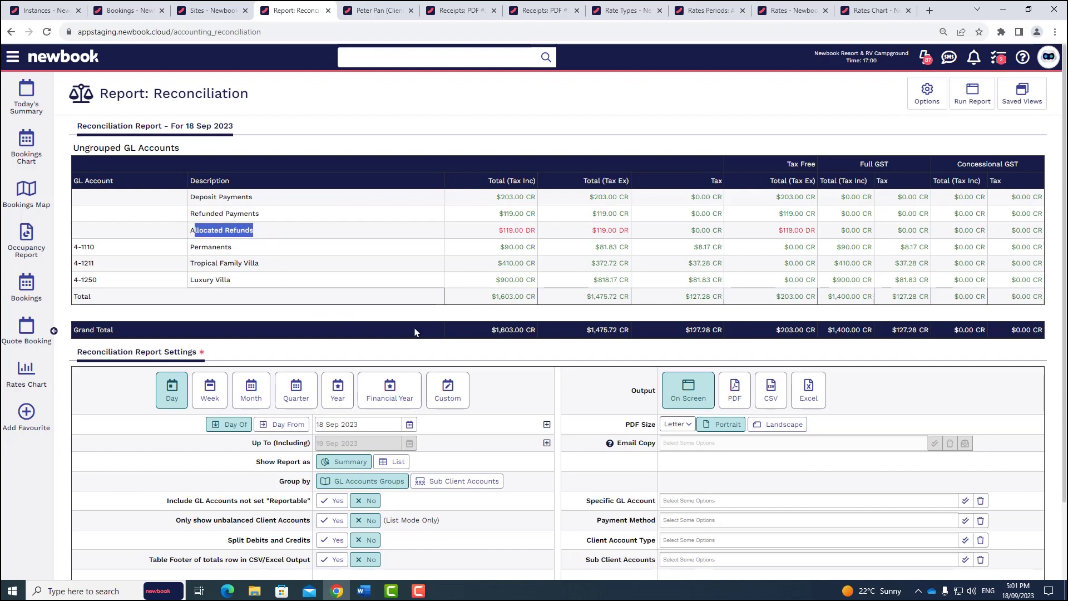
drag(491, 330, 527, 340)
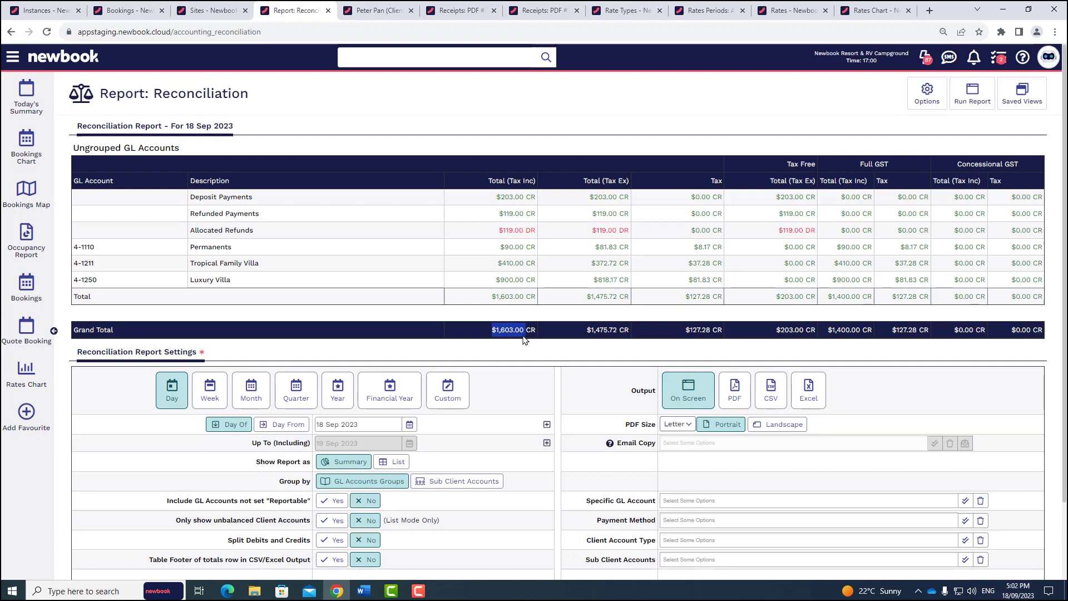
Find the Transaction Flow Report and run it on screen for 18 Sep 2023 with the Easy display option.
click(11, 58)
text(flow)
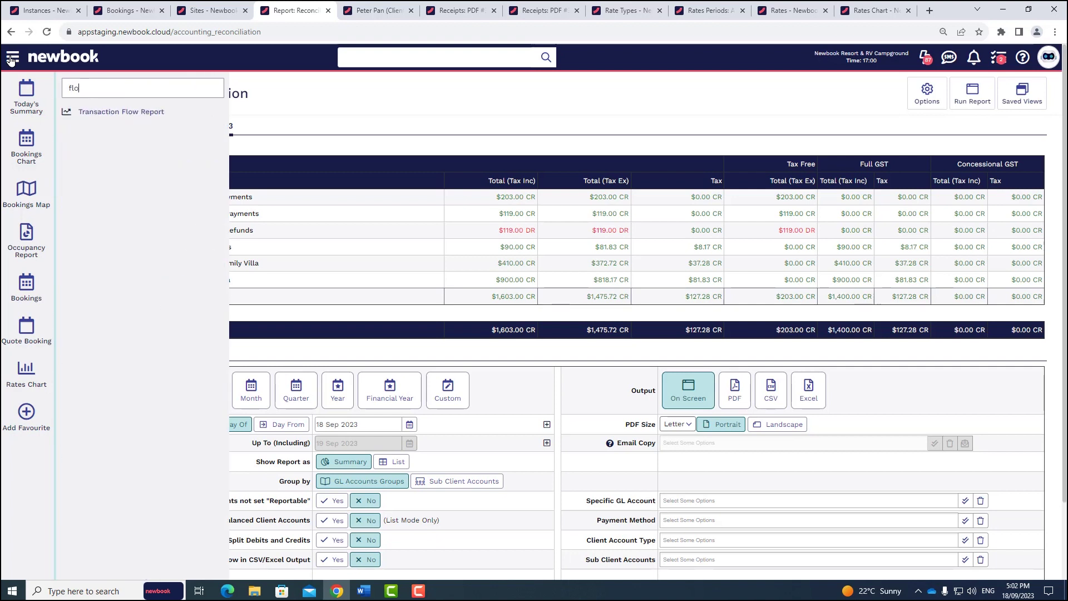
click(108, 112)
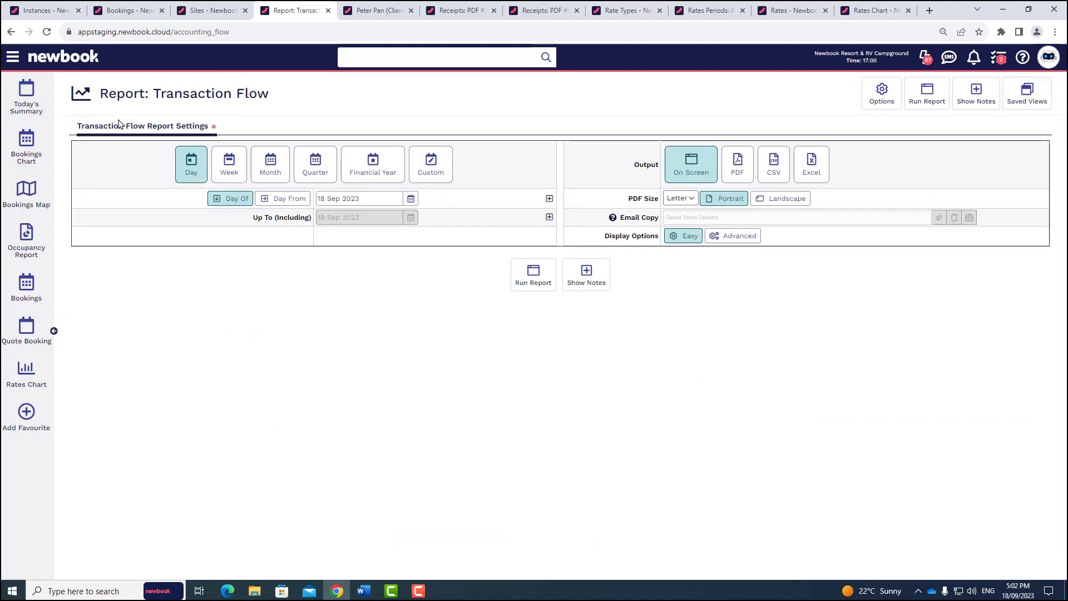
click(519, 280)
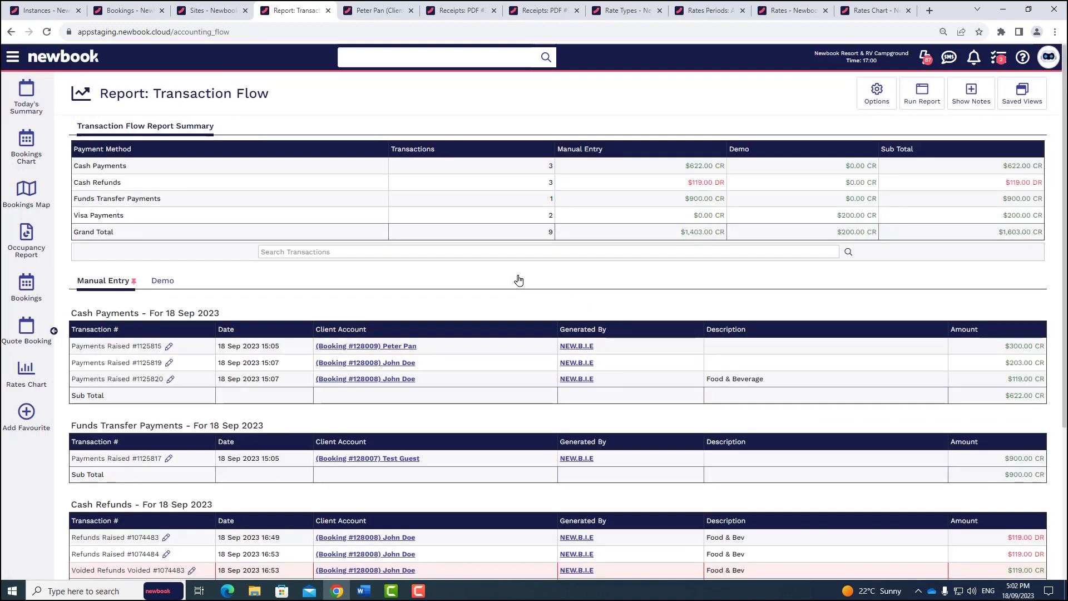
Check the Cash Refunds manual entry amount and the overall grand total in the Transaction Flow summary.
drag(72, 182, 134, 183)
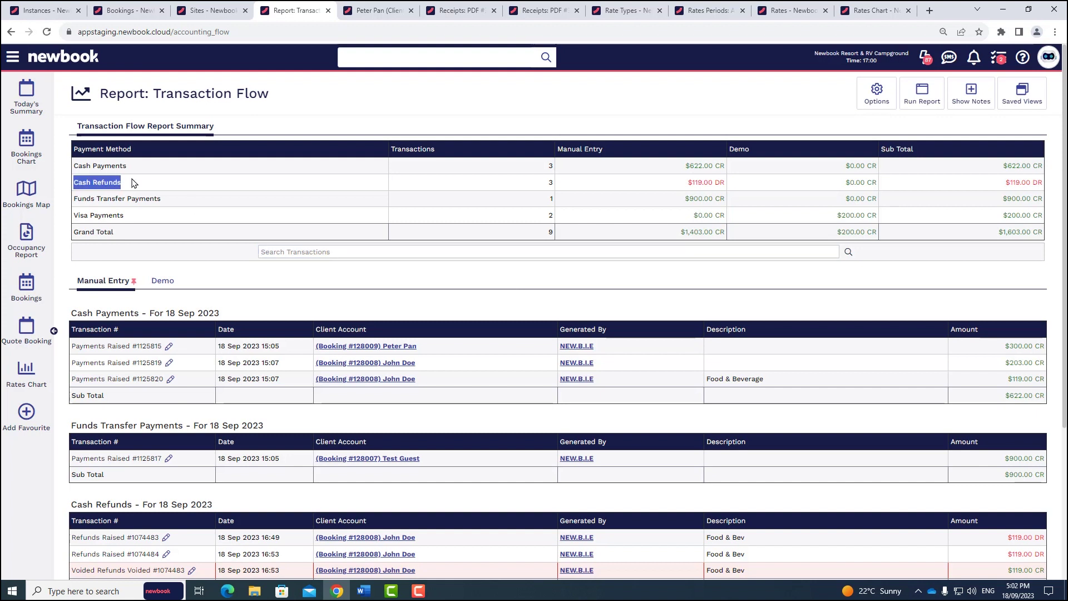
drag(685, 182, 724, 182)
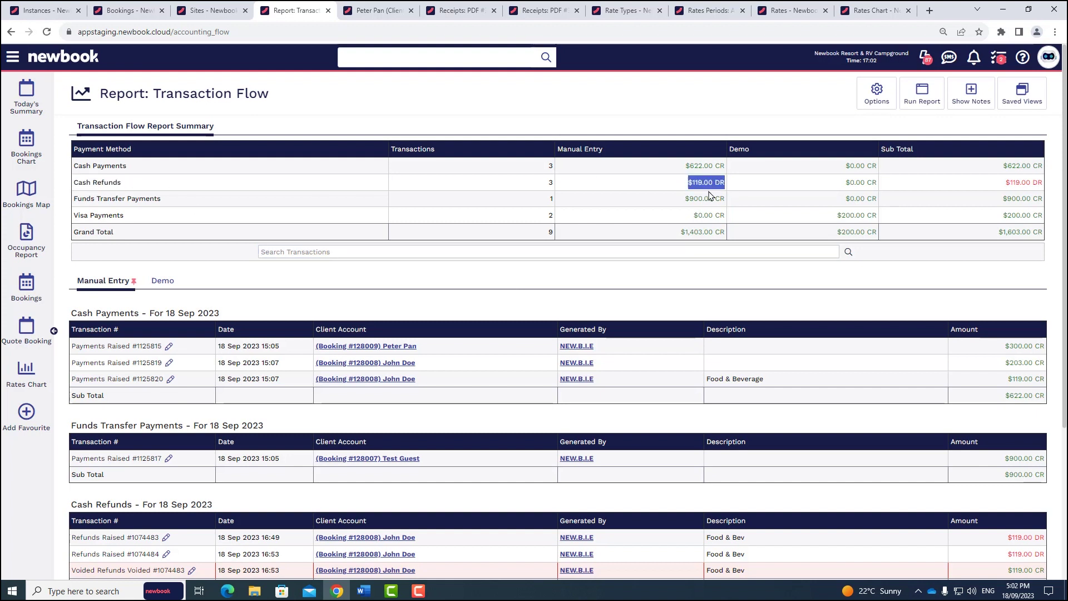
drag(997, 232, 1039, 231)
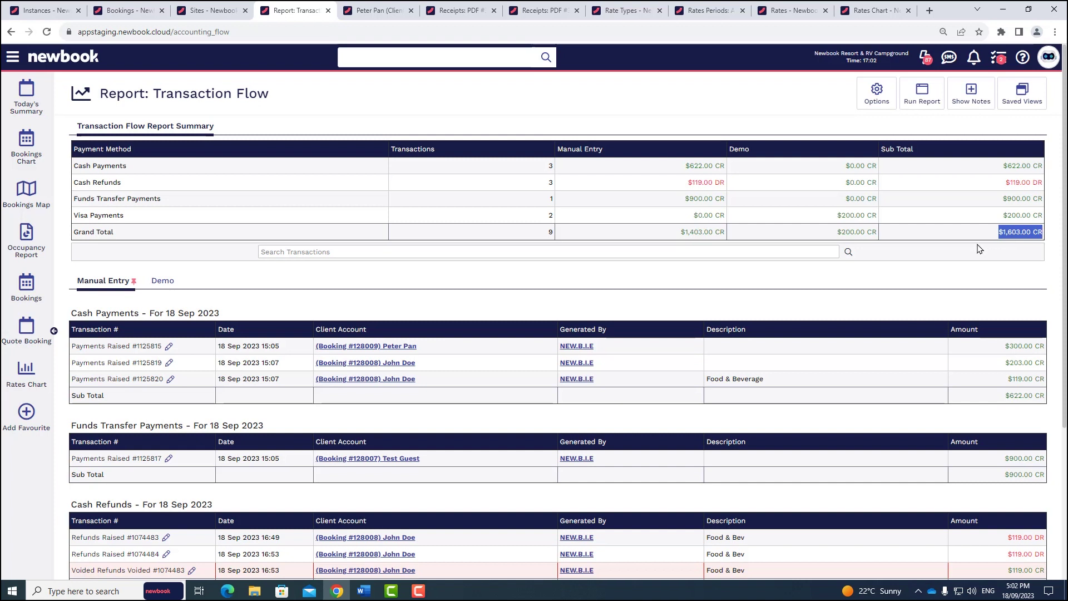
click(777, 122)
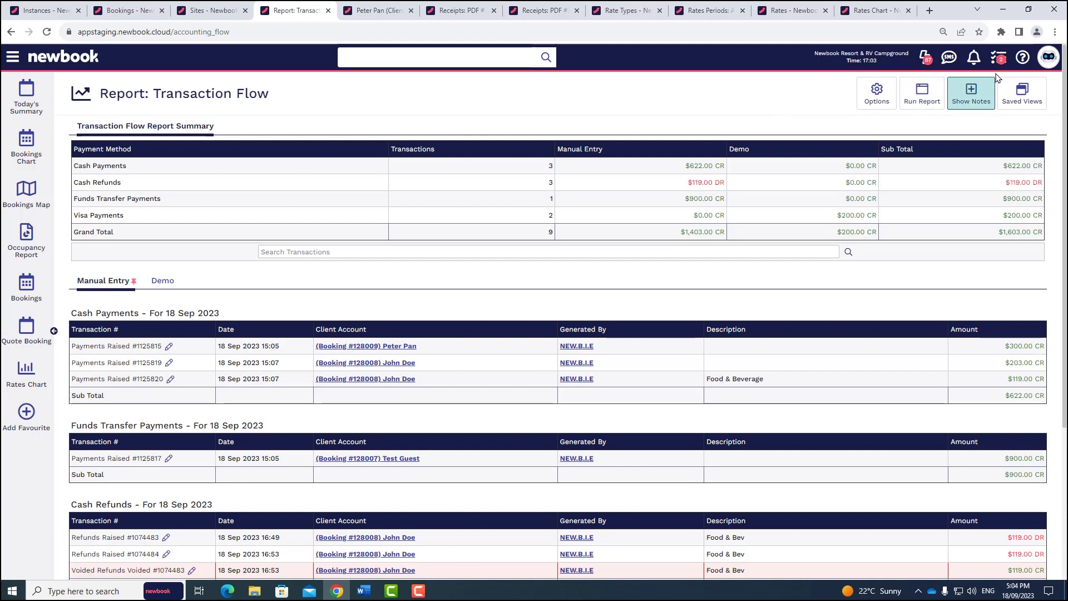
Open the Knowledge Base help for the Transaction Flow report and look at its recommended articles.
click(1023, 58)
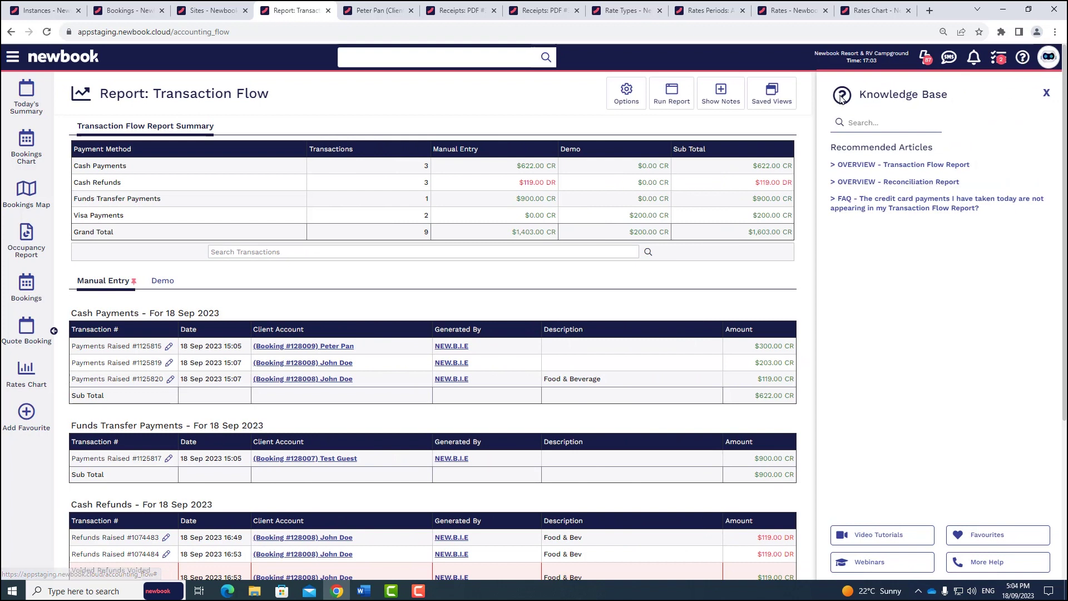
drag(946, 147, 826, 152)
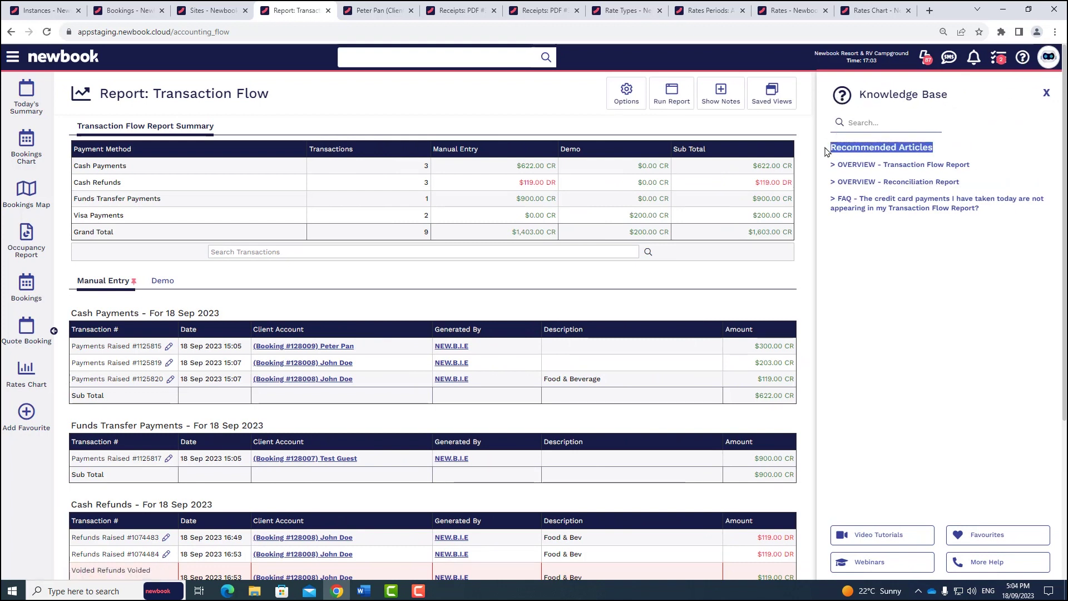